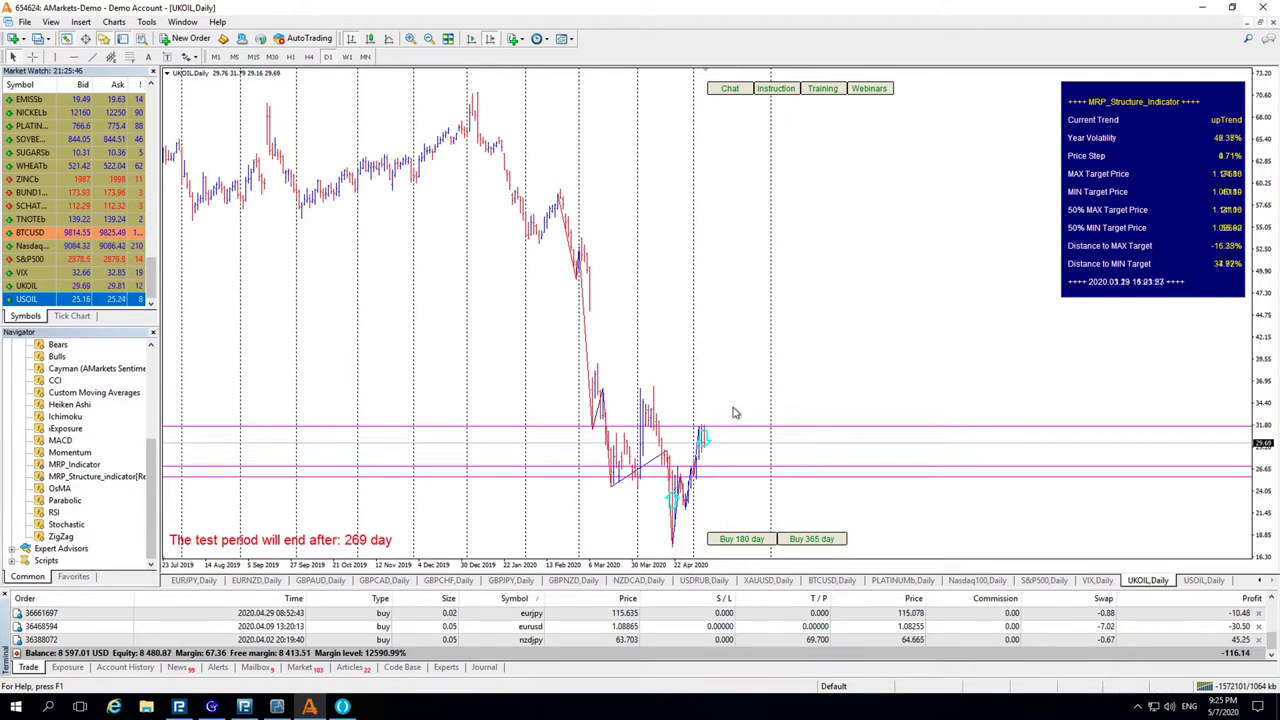
- Examine the latest price levels on the UKOIL daily chart with the crosshair
{"action": "middle_click", "coordinate": [723, 418]}
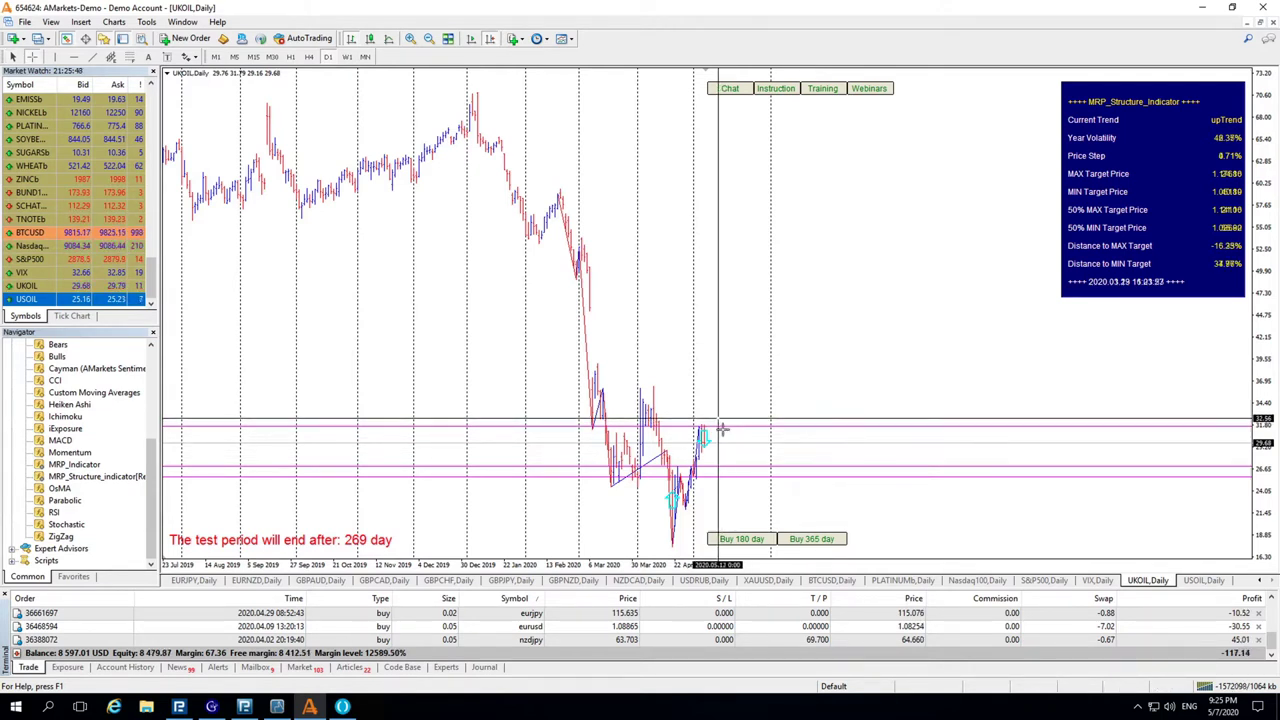
{"action": "middle_click", "coordinate": [719, 452]}
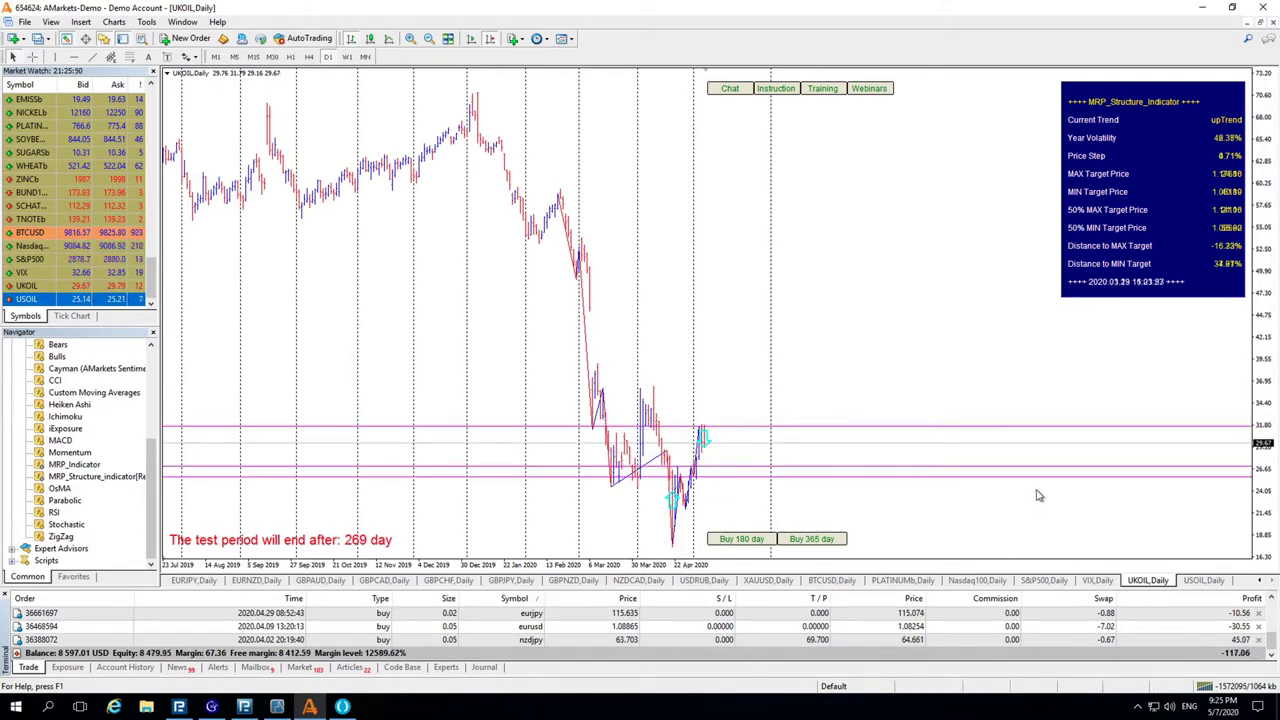
{"action": "middle_click", "coordinate": [951, 386]}
{"action": "middle_click", "coordinate": [903, 420]}
- Display the USOIL daily chart and examine its recent price levels with the crosshair
{"action": "left_click", "coordinate": [1203, 581]}
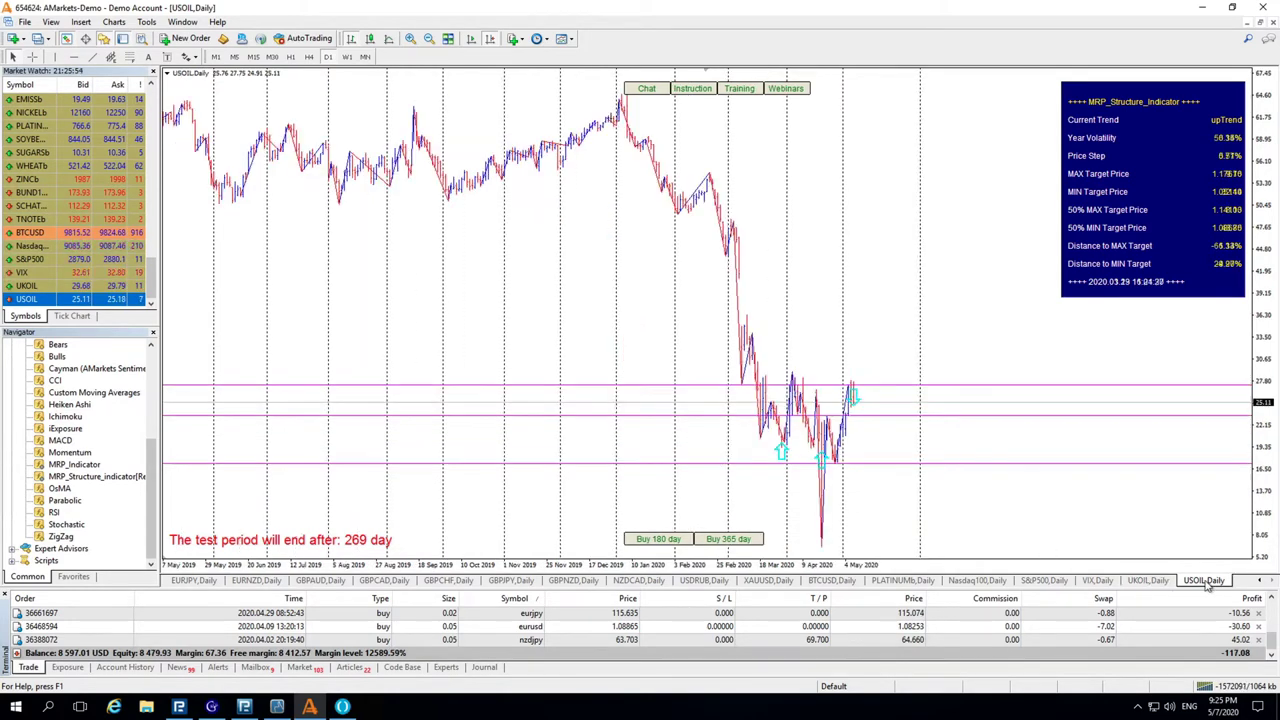
{"action": "middle_click", "coordinate": [889, 383]}
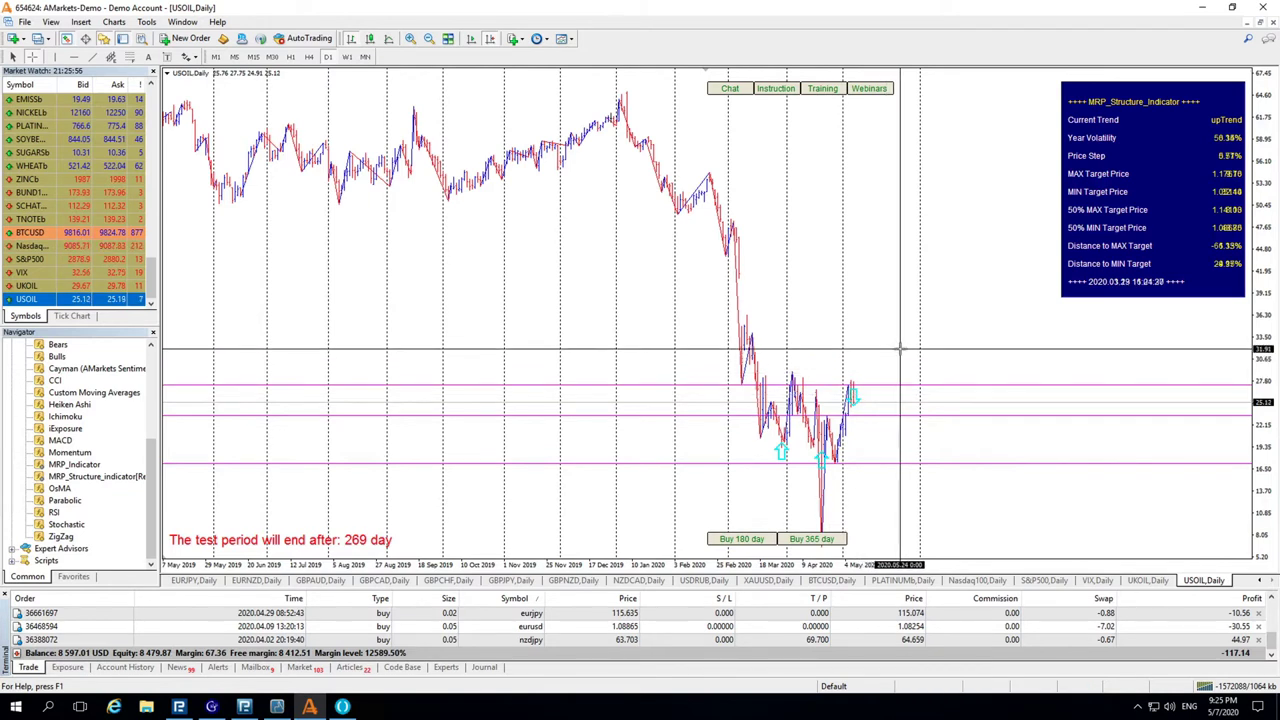
{"action": "middle_click", "coordinate": [897, 343]}
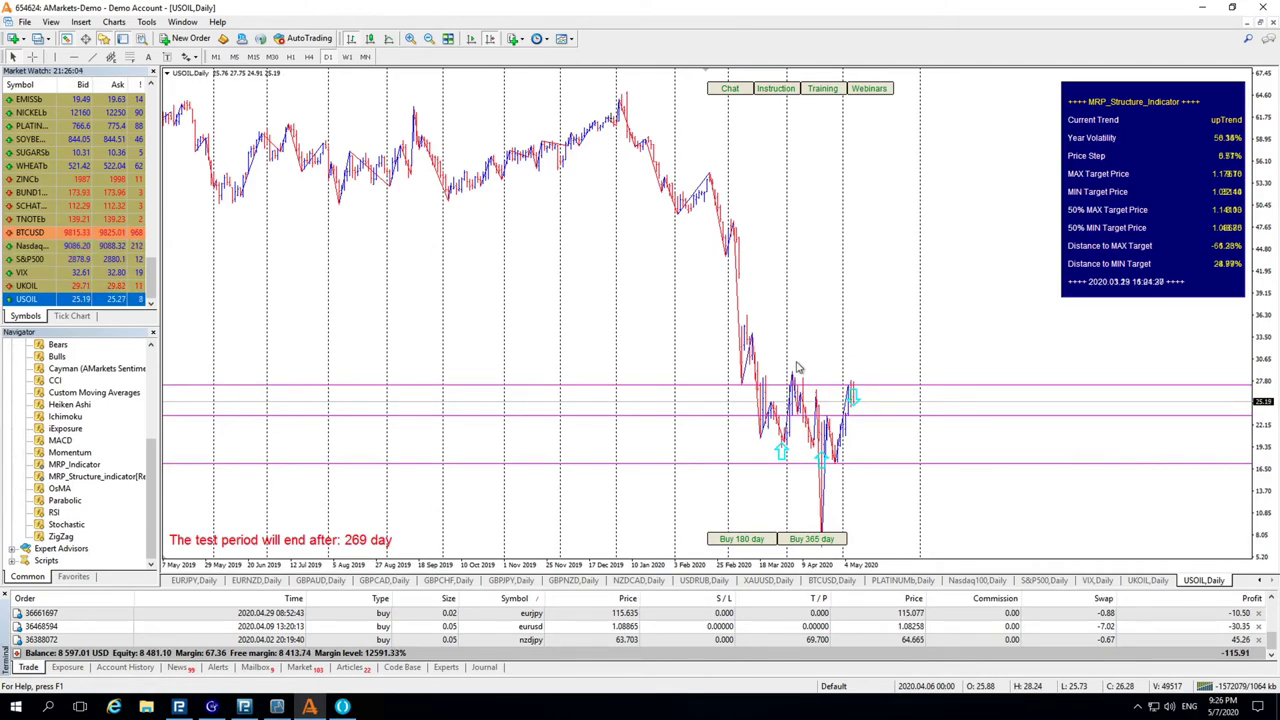
- Switch to the macroeconomic calendar in Excel and select the US unemployment rate cell for 8 May 2020
{"action": "key", "text": "ctrl+Left"}
{"action": "key", "text": "ctrl+Left"}
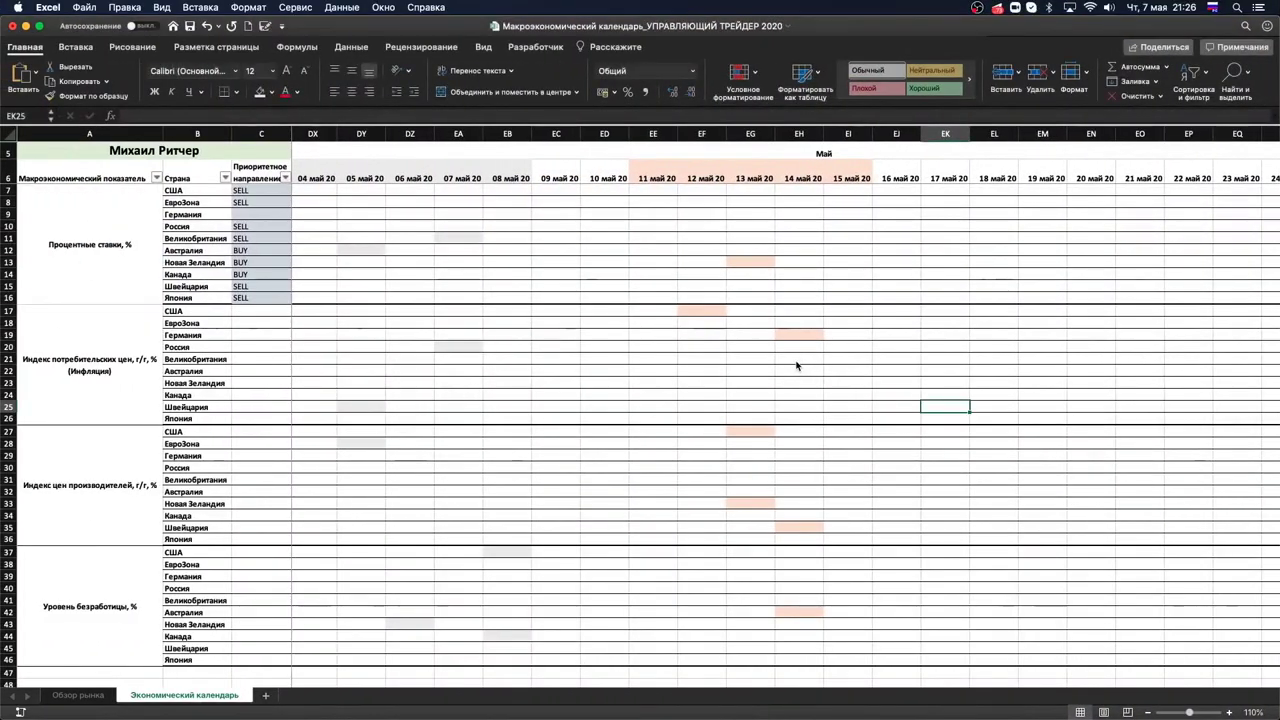
{"action": "scroll", "coordinate": [748, 378], "scroll_direction": "right", "scroll_amount": 1}
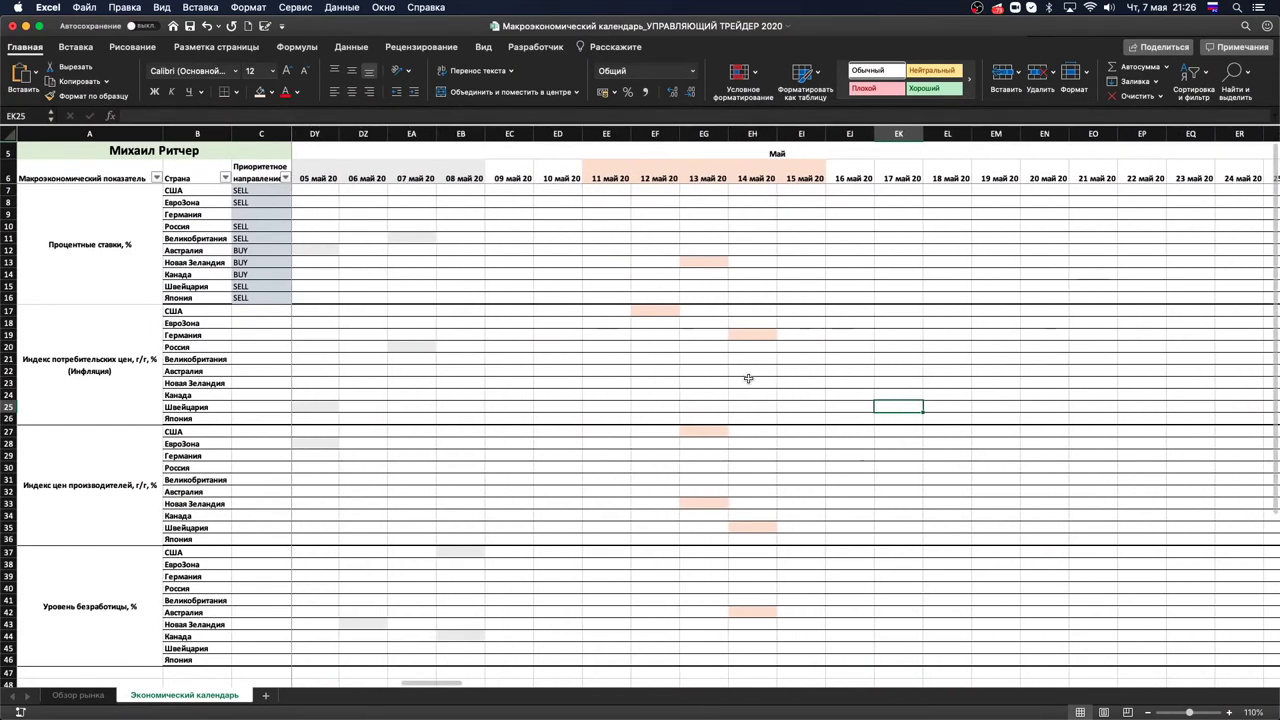
{"action": "scroll", "coordinate": [748, 380], "scroll_direction": "left", "scroll_amount": 3}
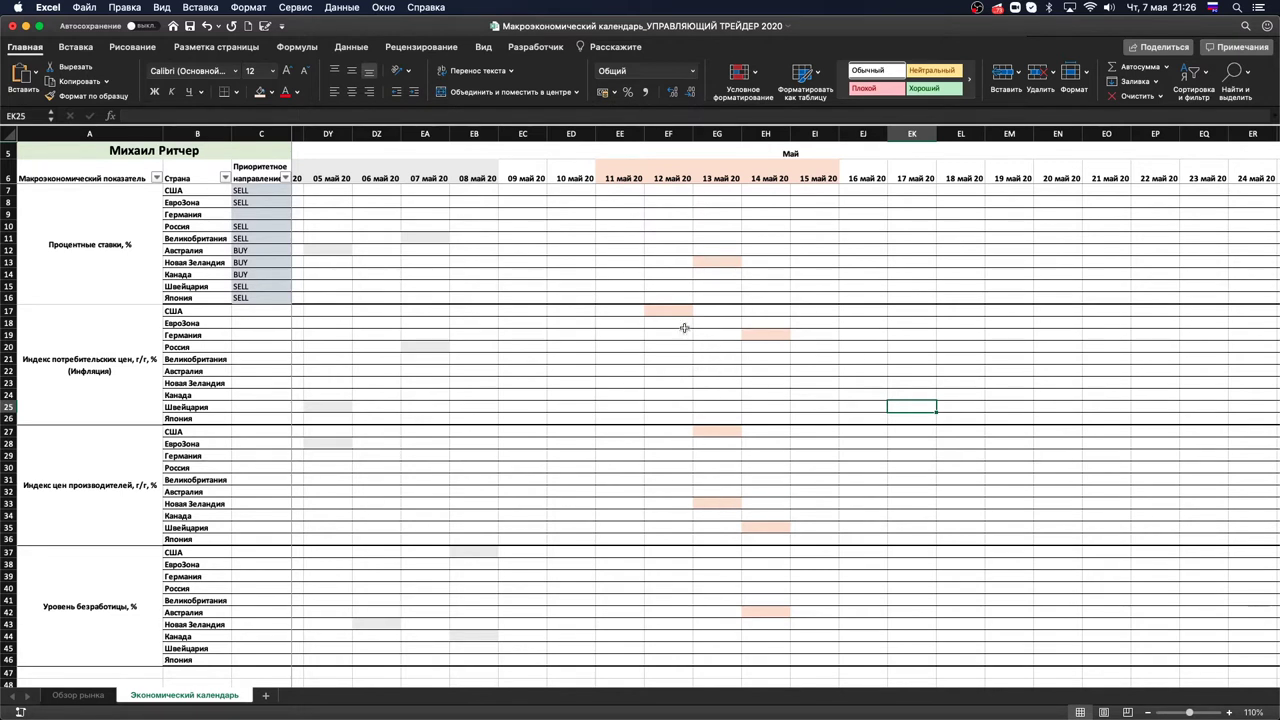
{"action": "mouse_move", "coordinate": [474, 527]}
{"action": "left_mouse_down"}
{"action": "mouse_move", "coordinate": [483, 551]}
{"action": "mouse_move", "coordinate": [580, 600]}
{"action": "left_mouse_up"}
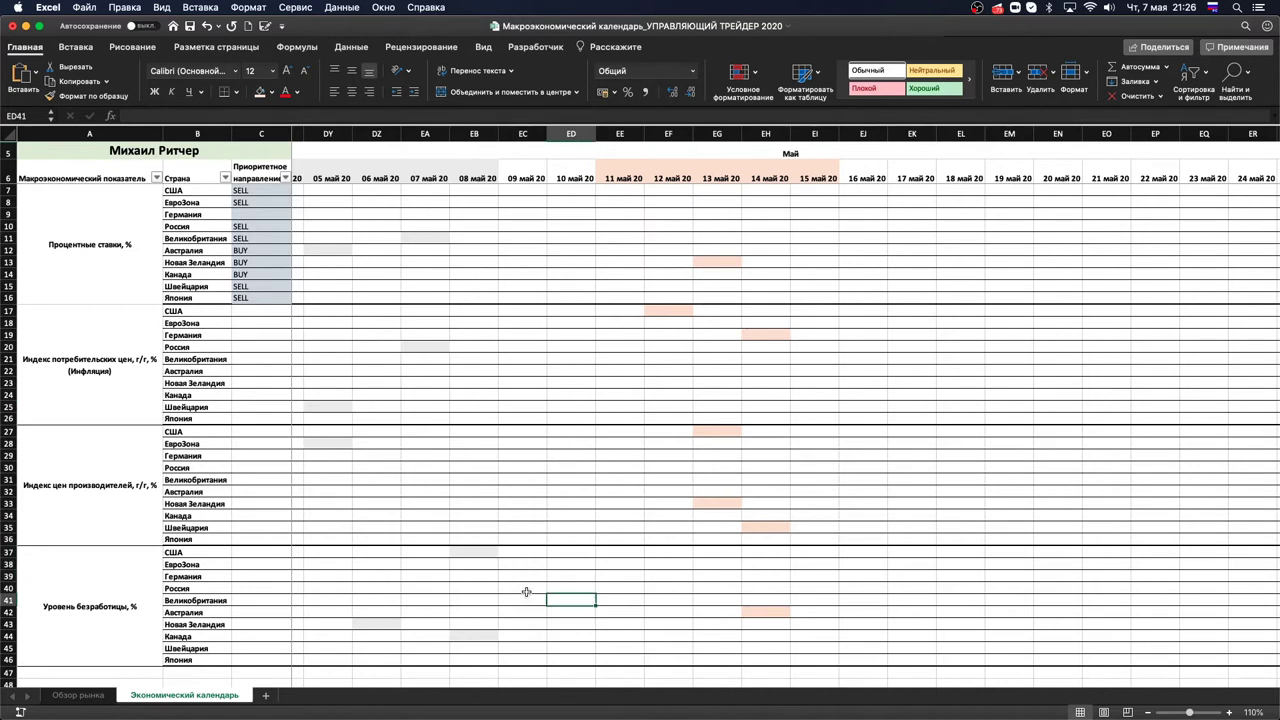
{"action": "left_click", "coordinate": [466, 551]}
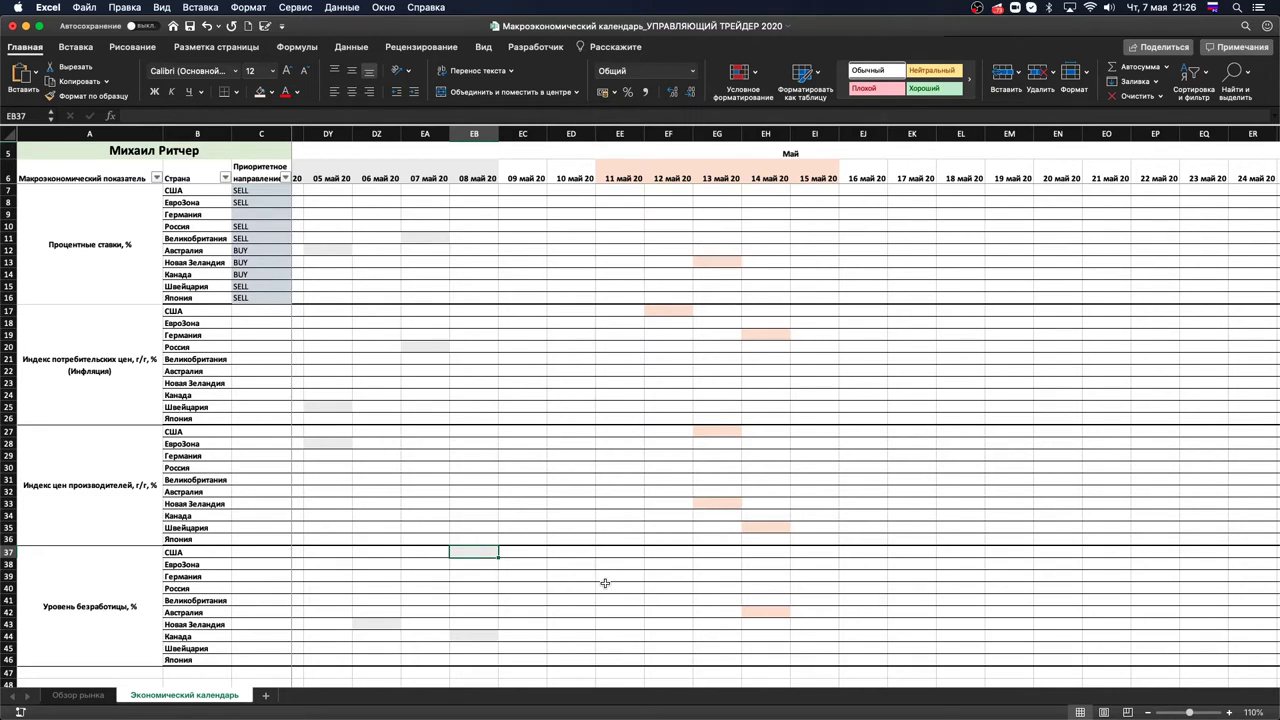
- Switch to Chrome, load the Trading Economics site and view the United States indicators in a new tab
{"action": "key", "text": "ctrl+Right"}
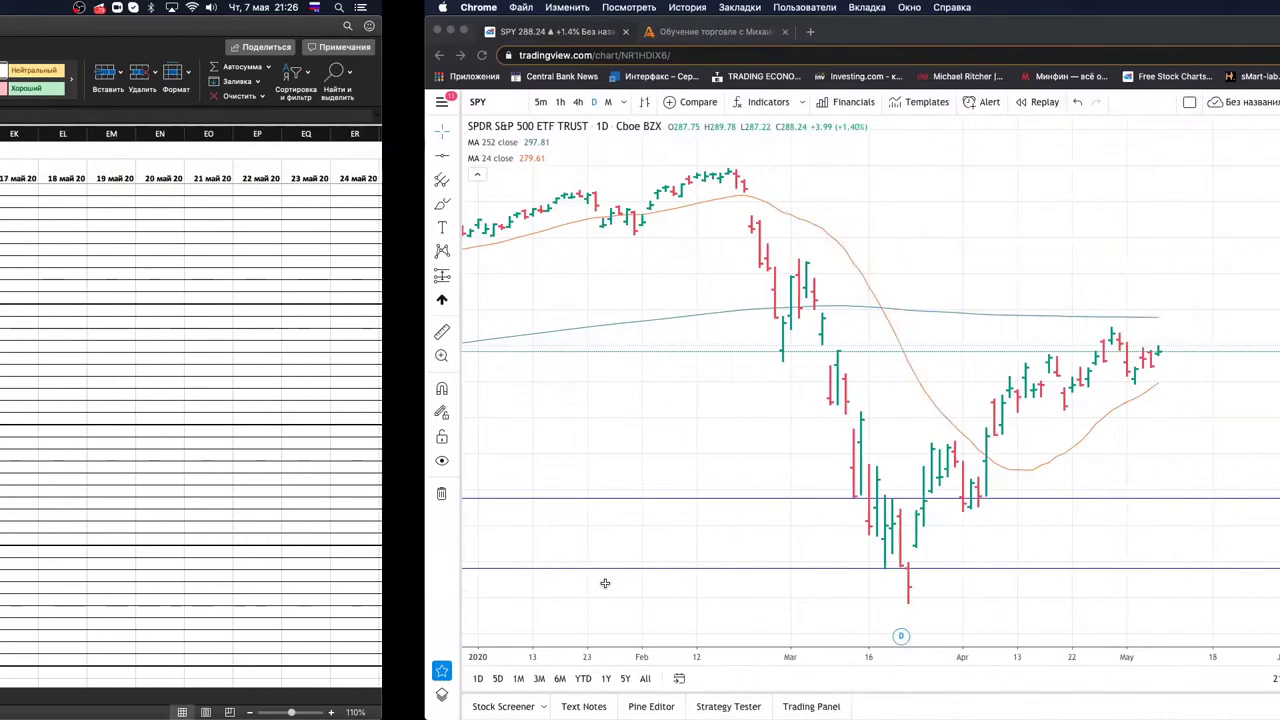
{"action": "left_click", "coordinate": [340, 77]}
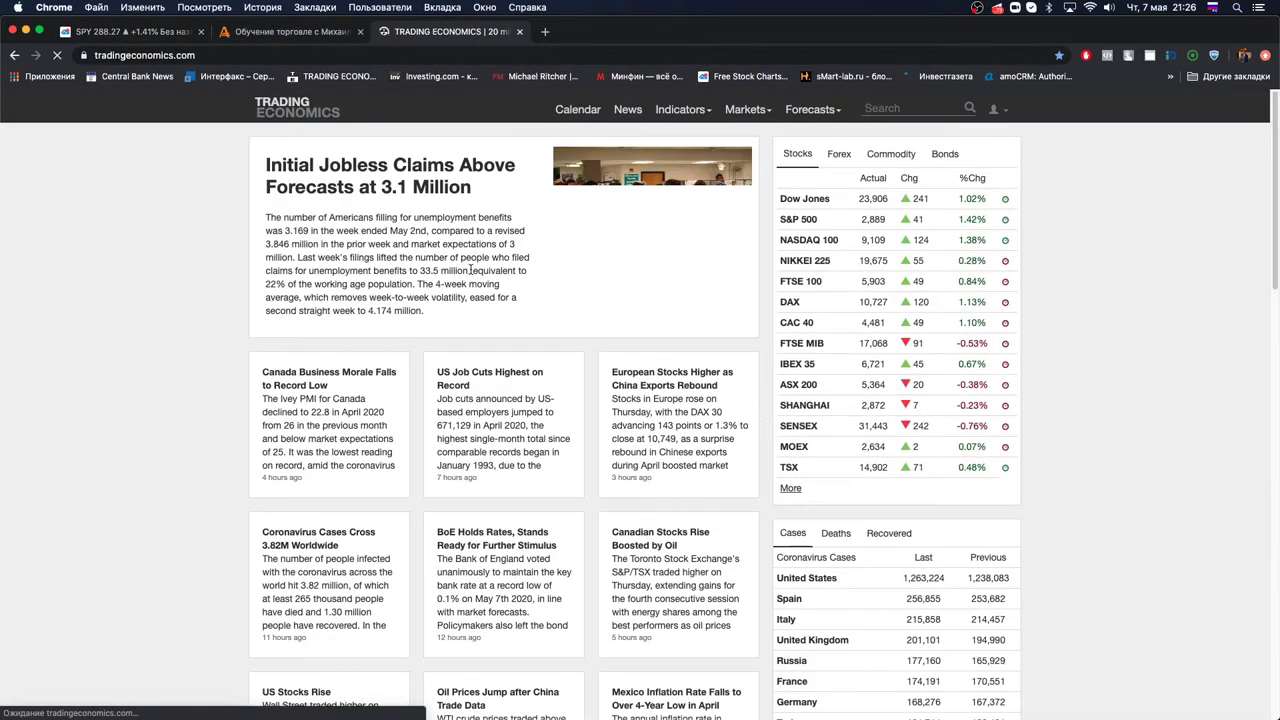
{"action": "scroll", "coordinate": [456, 292], "scroll_direction": "down", "scroll_amount": 5}
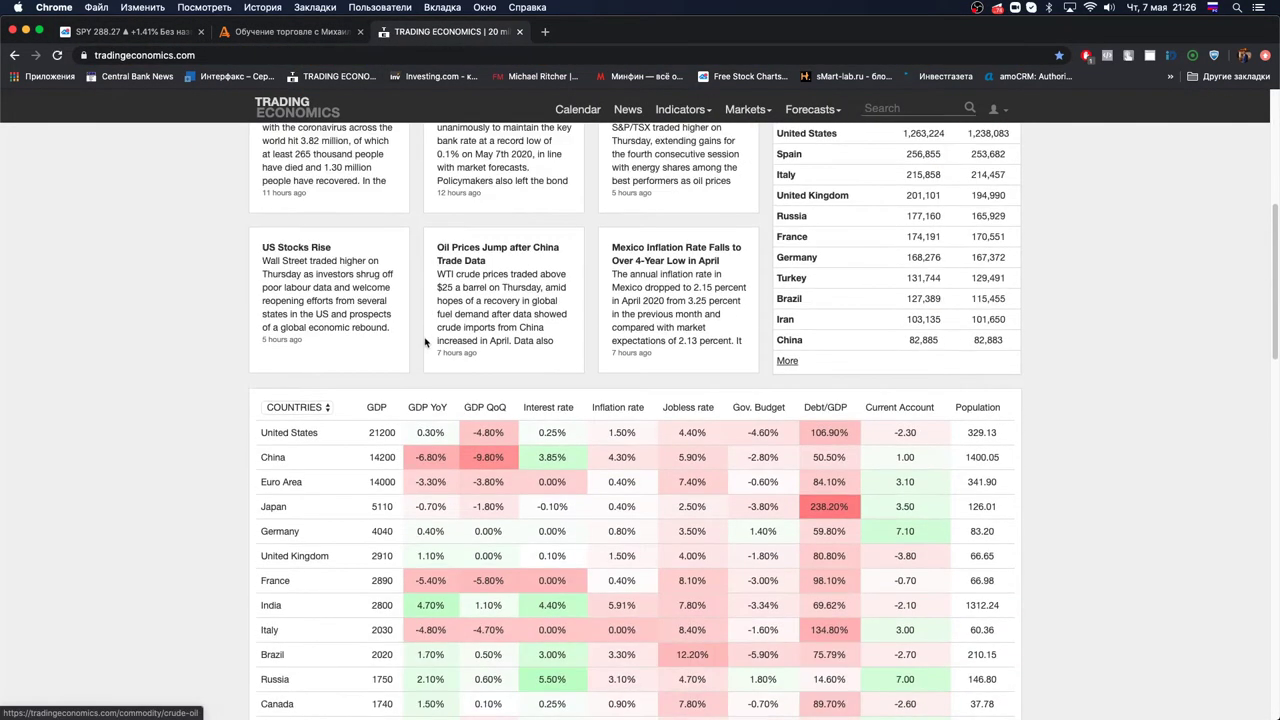
{"action": "left_click", "coordinate": [280, 438], "text": "super"}
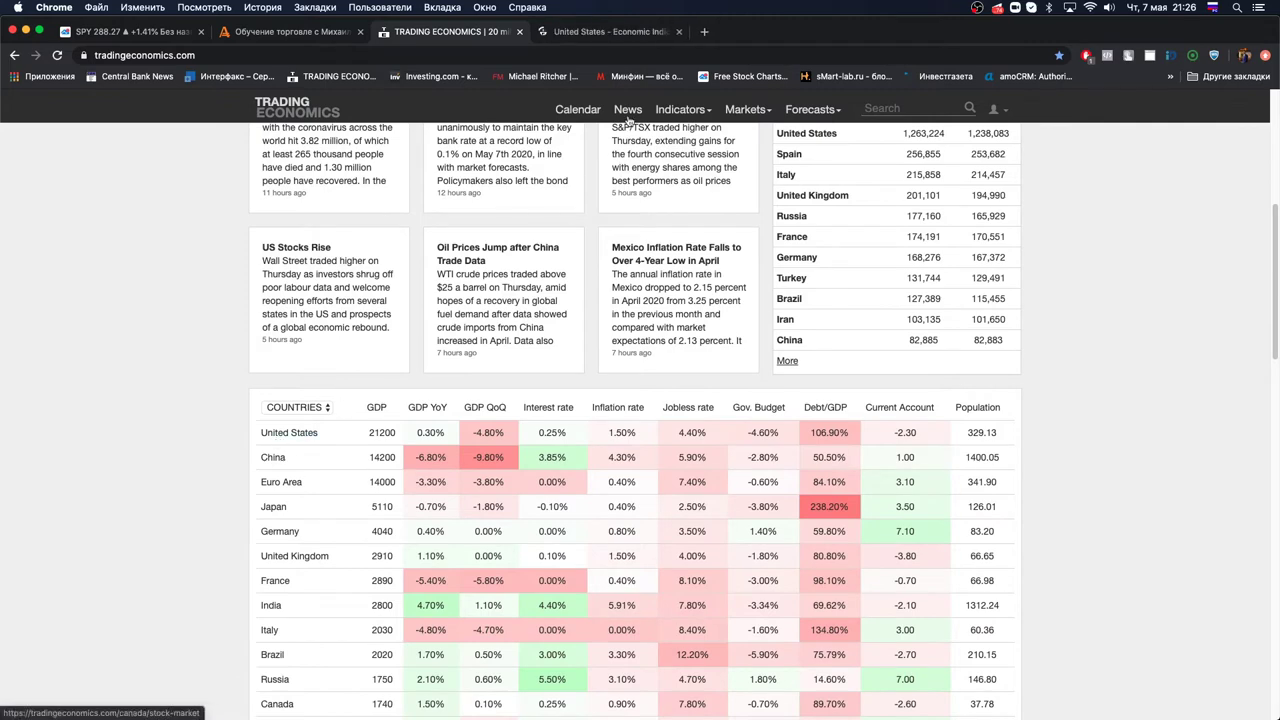
{"action": "left_click", "coordinate": [610, 32]}
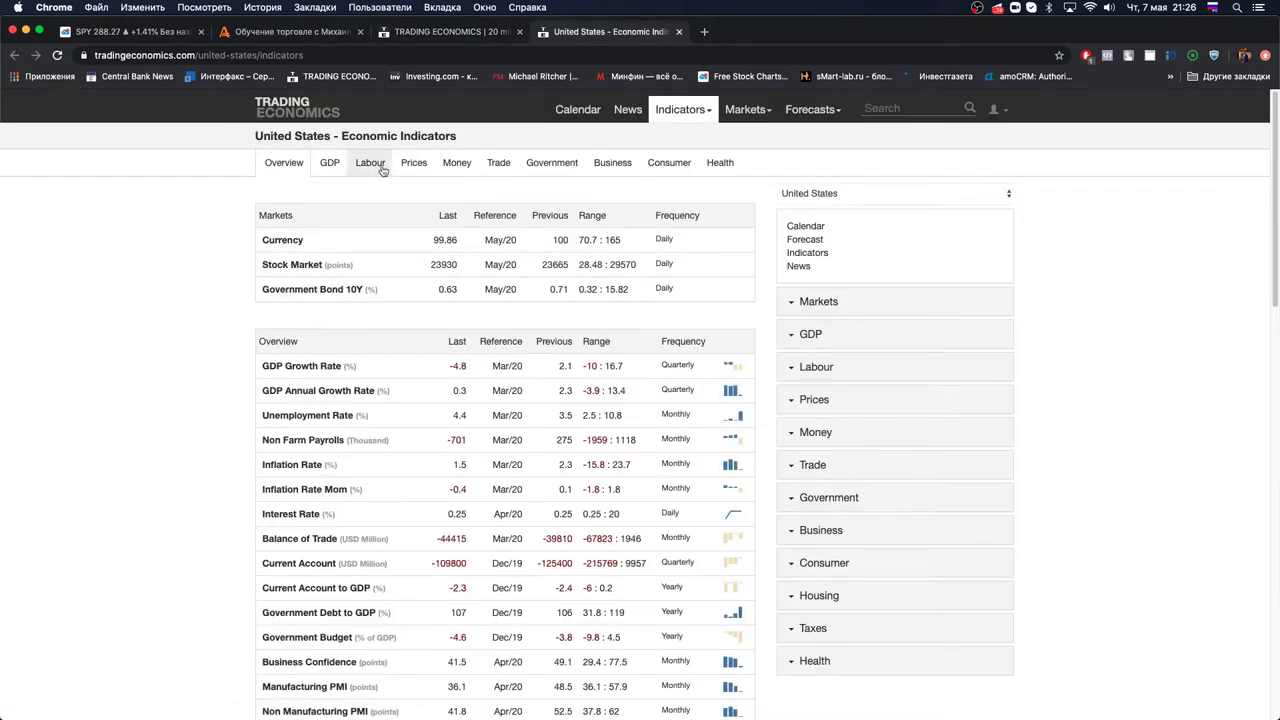
- Find Initial Jobless Claims among the US labour indicators and view its chart in a new tab
{"action": "left_click", "coordinate": [381, 170]}
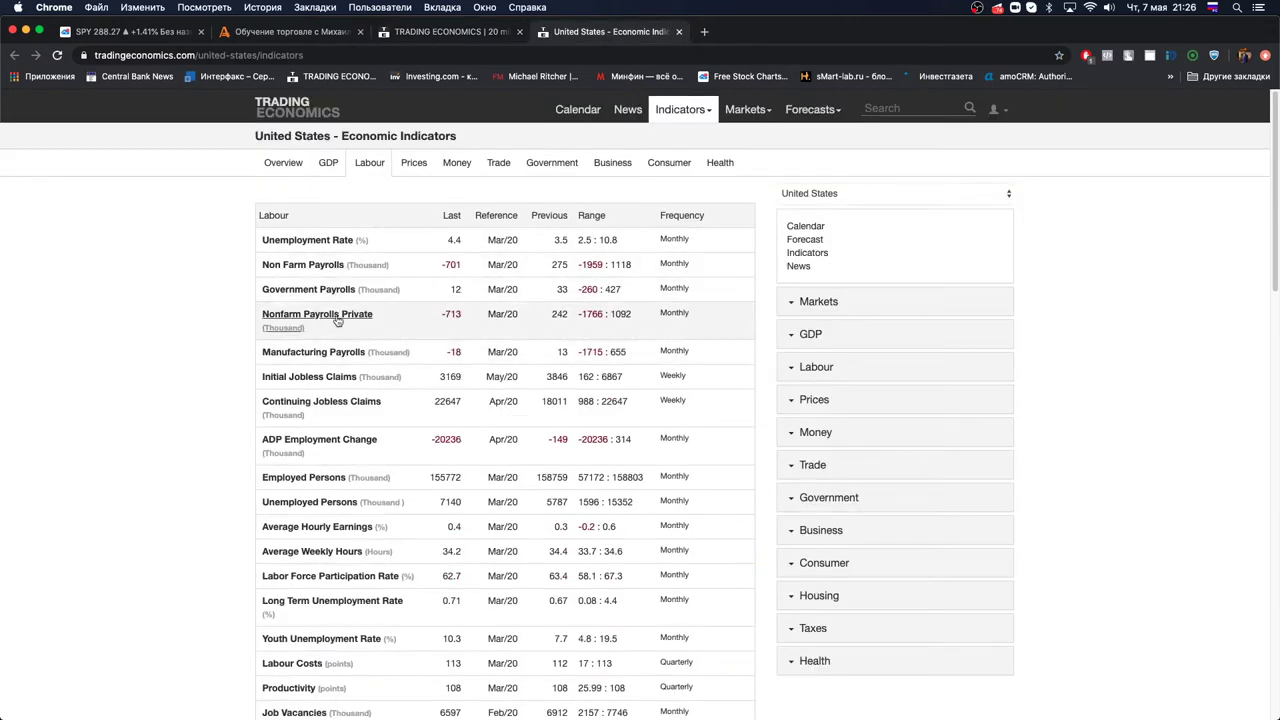
{"action": "left_click", "coordinate": [320, 380], "text": "super"}
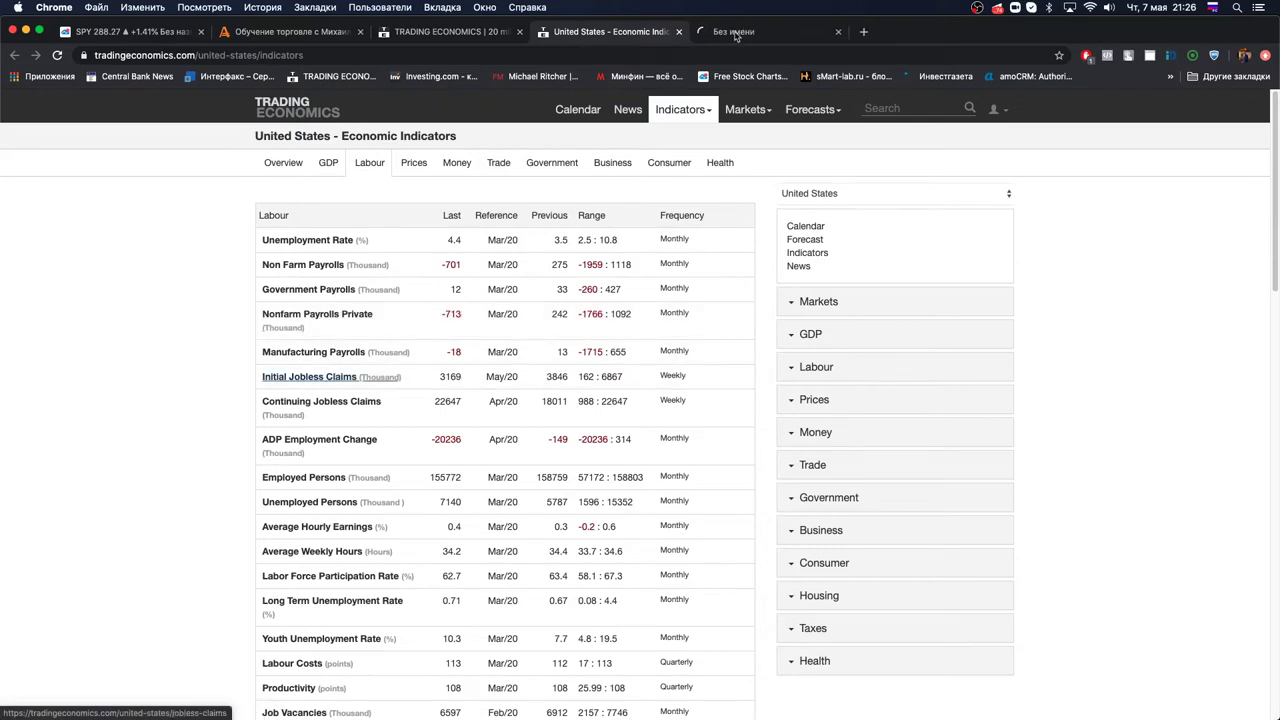
{"action": "left_click", "coordinate": [735, 32]}
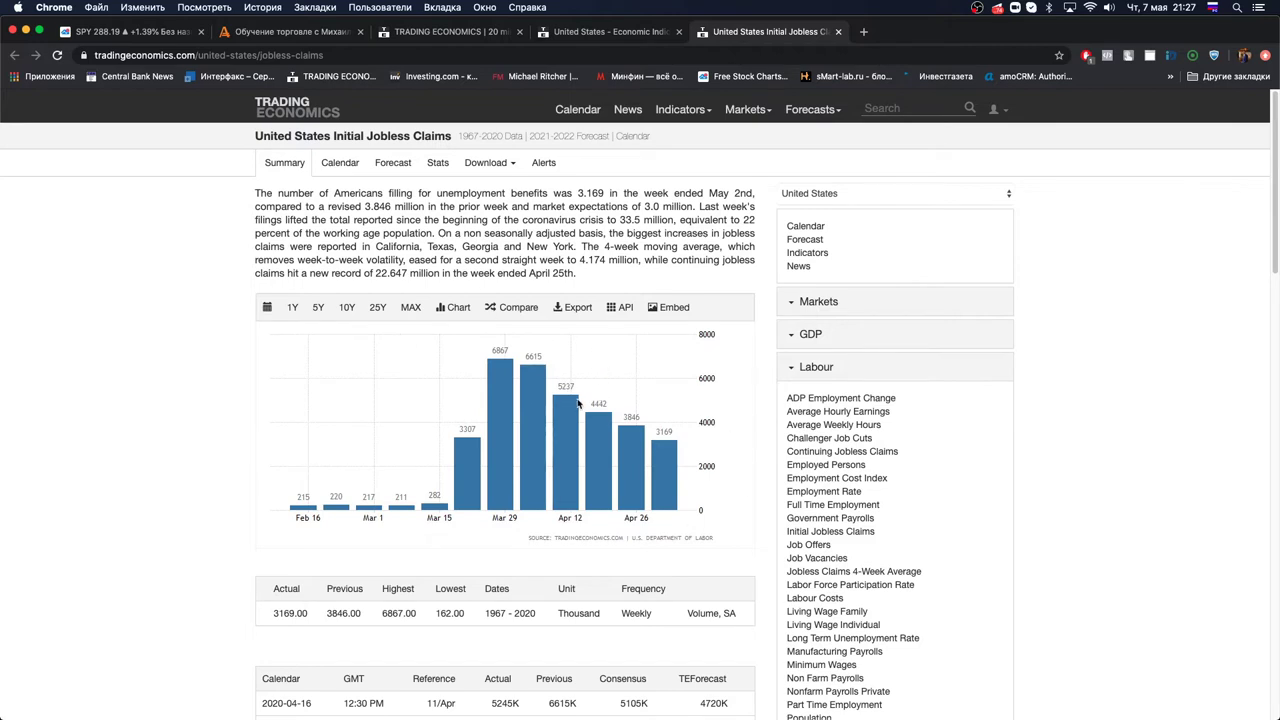
- Review the US price indicators, and view the one-year Central Bank Balance Sheet chart from the money indicators
{"action": "left_click", "coordinate": [632, 33]}
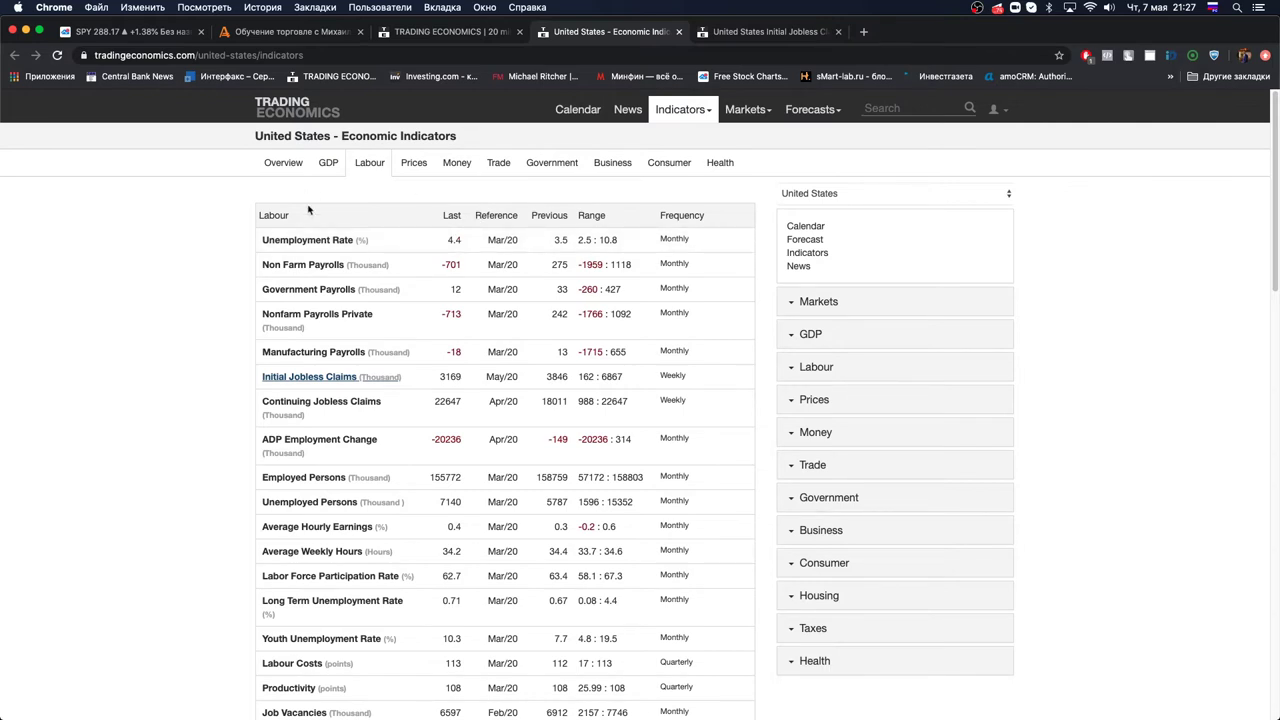
{"action": "left_click", "coordinate": [414, 165]}
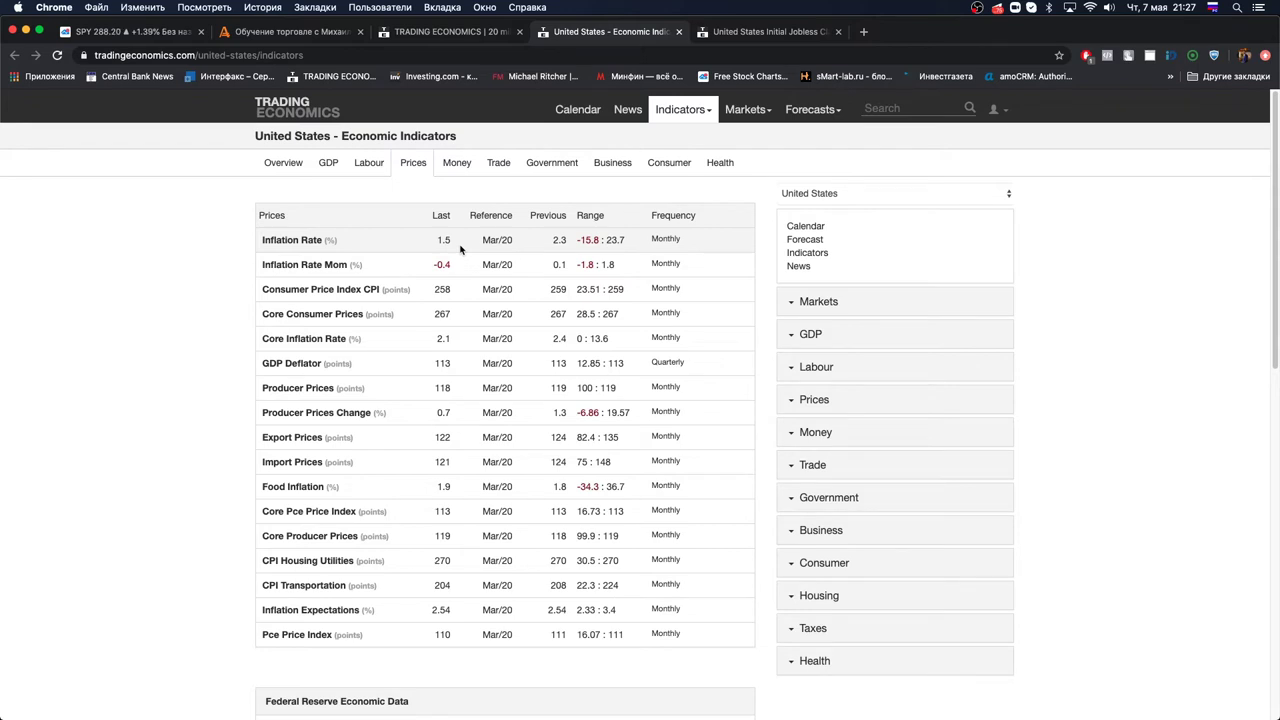
{"action": "left_click", "coordinate": [455, 163]}
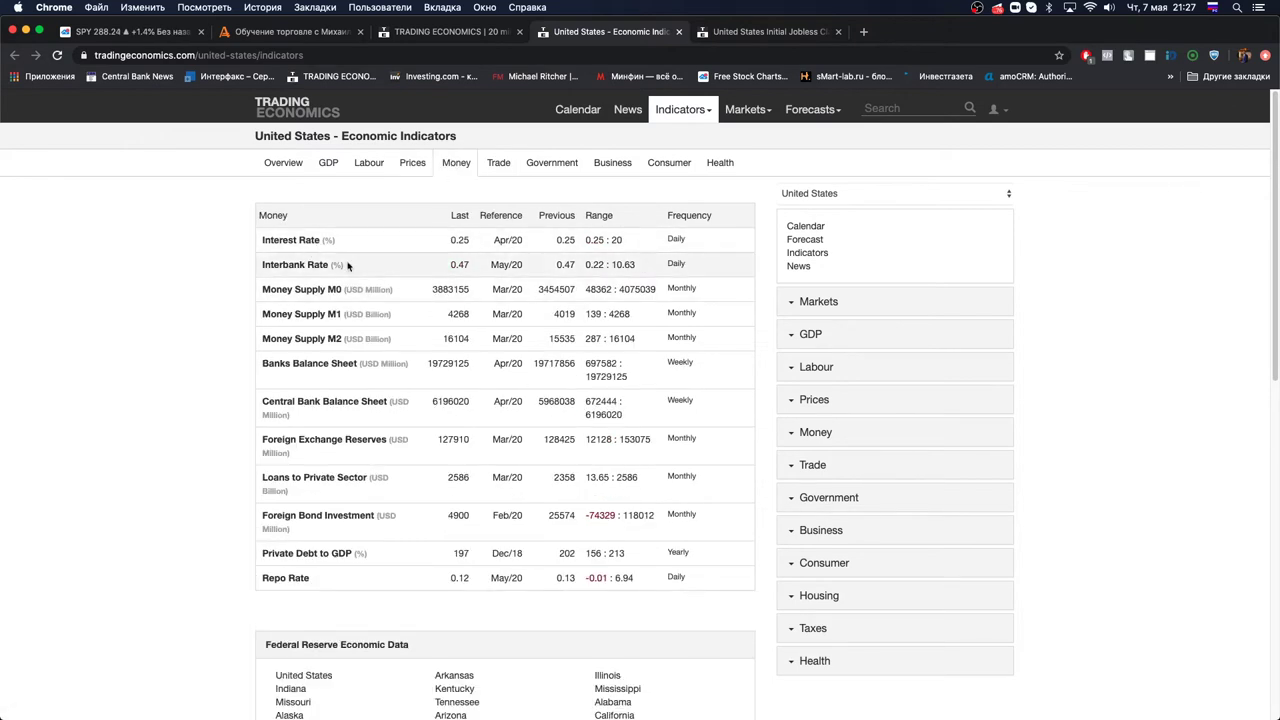
{"action": "left_click", "coordinate": [347, 403]}
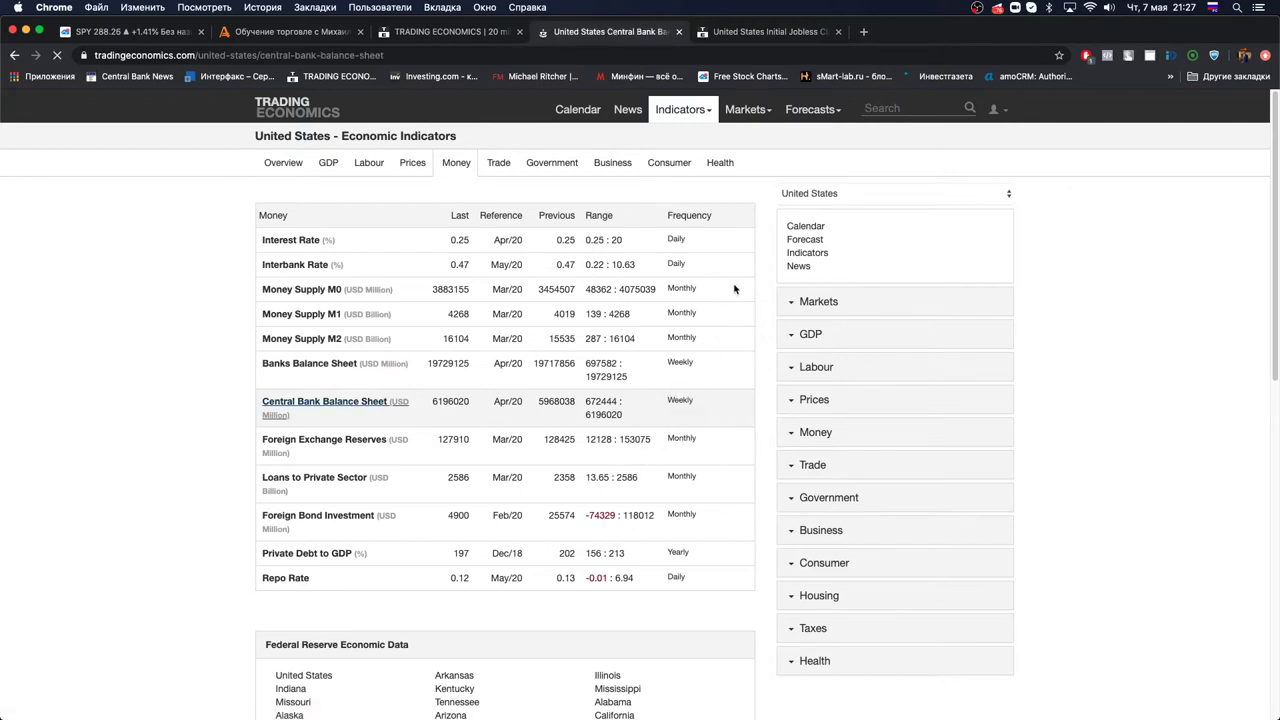
{"action": "left_click", "coordinate": [293, 246]}
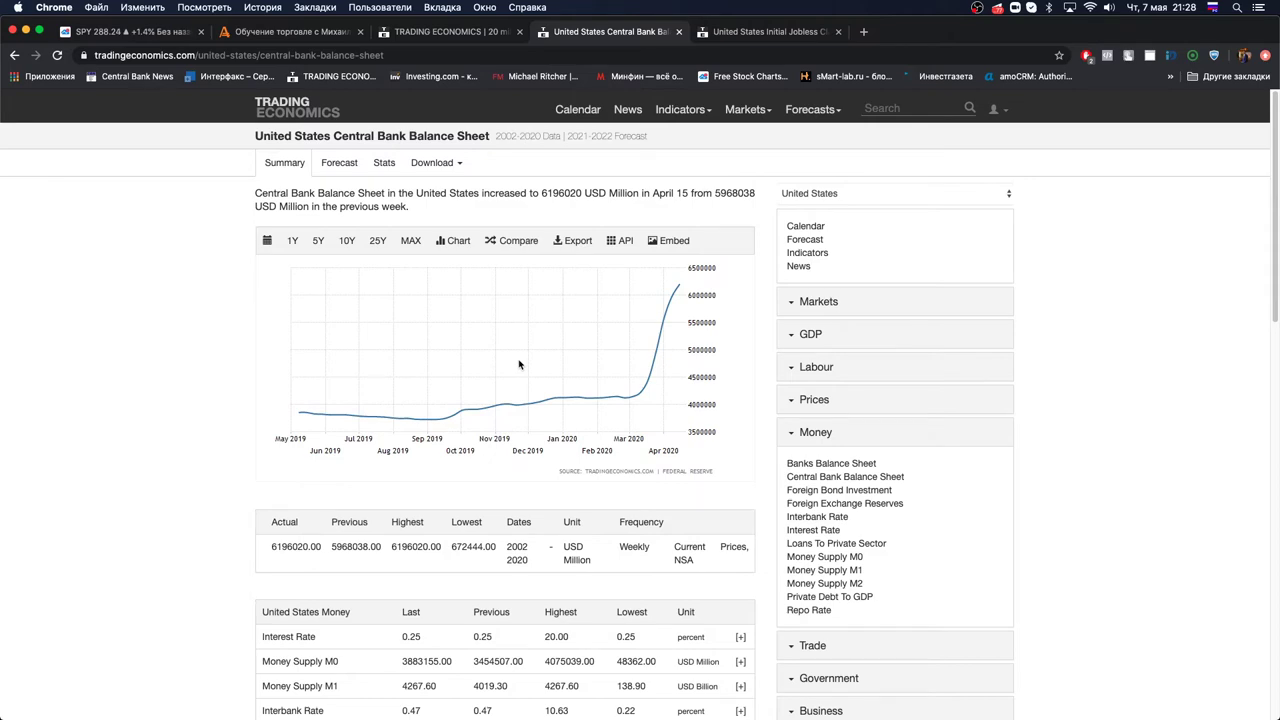
- Return to the Excel calendar and check the interest-rate priority directions for Australia, New Zealand and Russia
{"action": "key", "text": "ctrl+Left"}
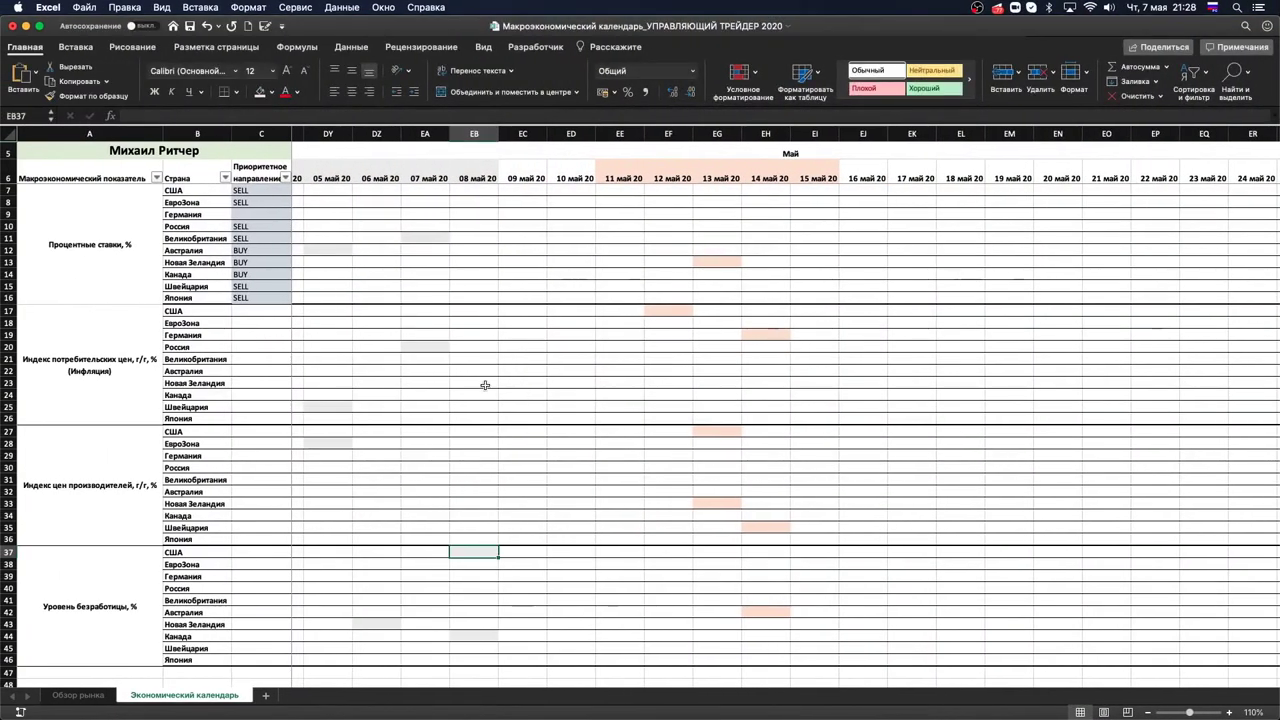
{"action": "left_click_drag", "start_coordinate": [254, 250], "coordinate": [251, 267]}
{"action": "left_click", "coordinate": [266, 227]}
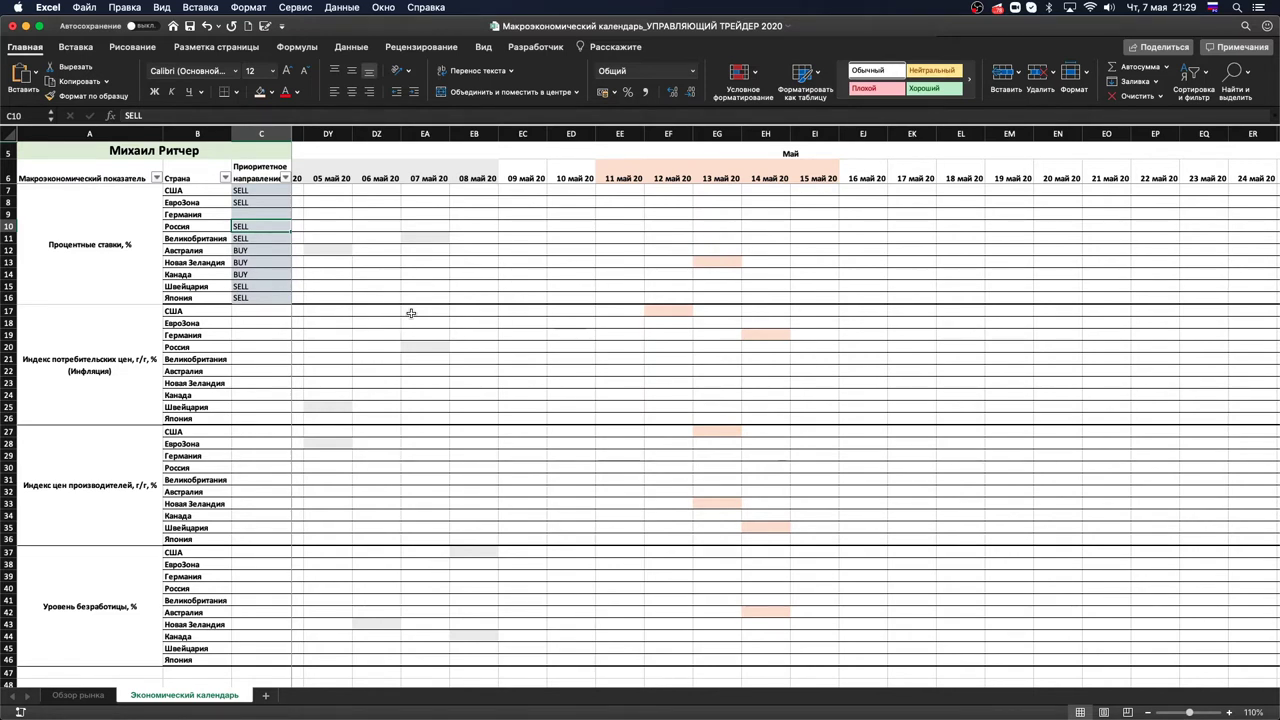
- Switch back to Chrome and display the USDRUB daily chart in TradingView
{"action": "key", "text": "ctrl+Right"}
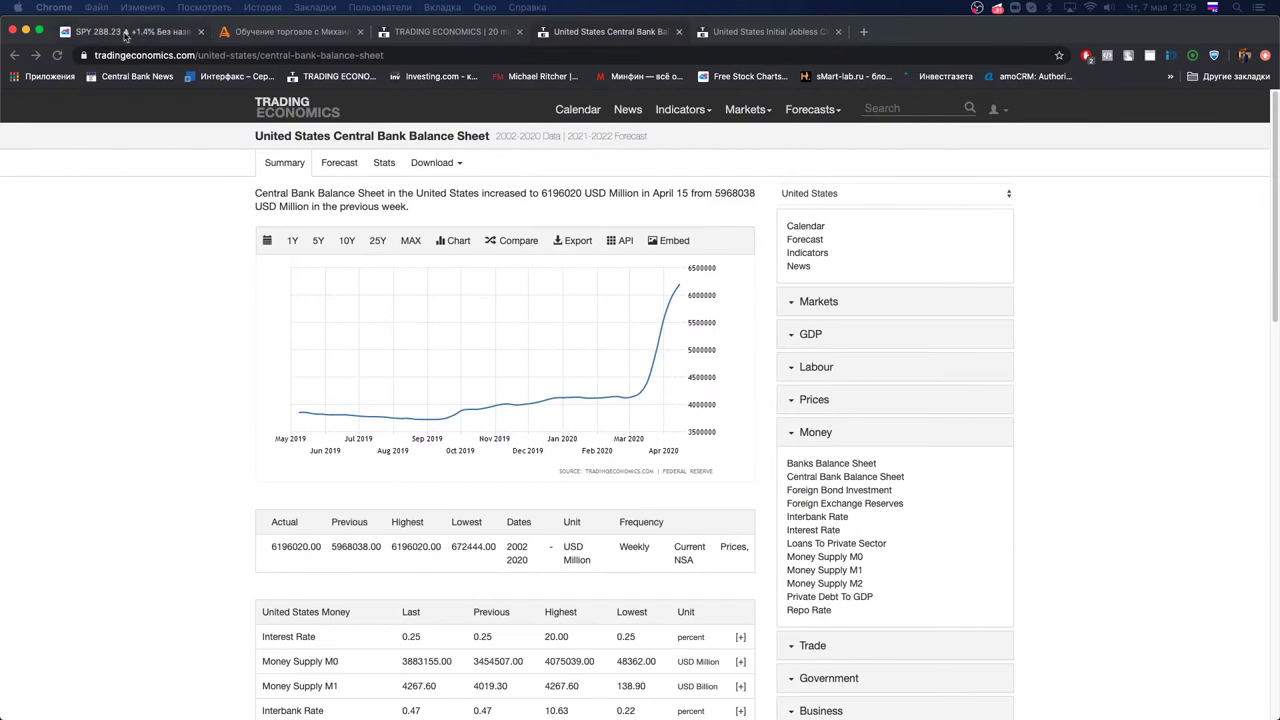
{"action": "left_click", "coordinate": [118, 30]}
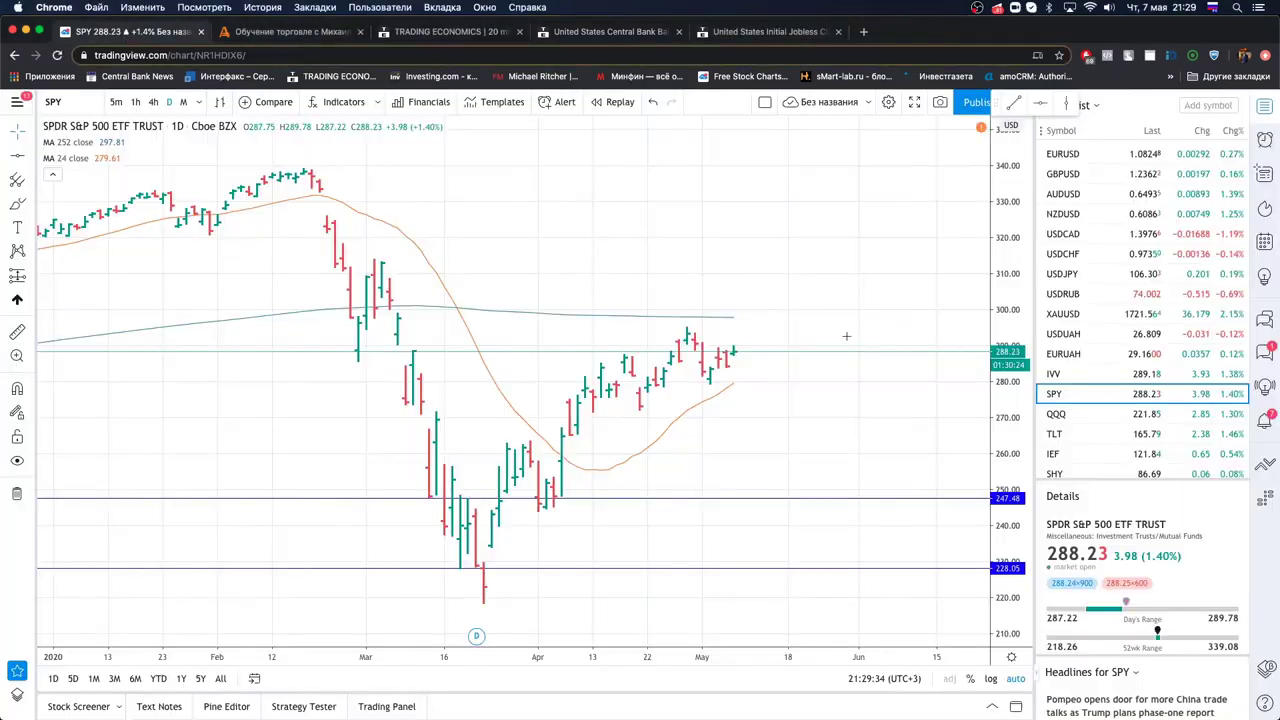
{"action": "left_click", "coordinate": [1062, 294]}
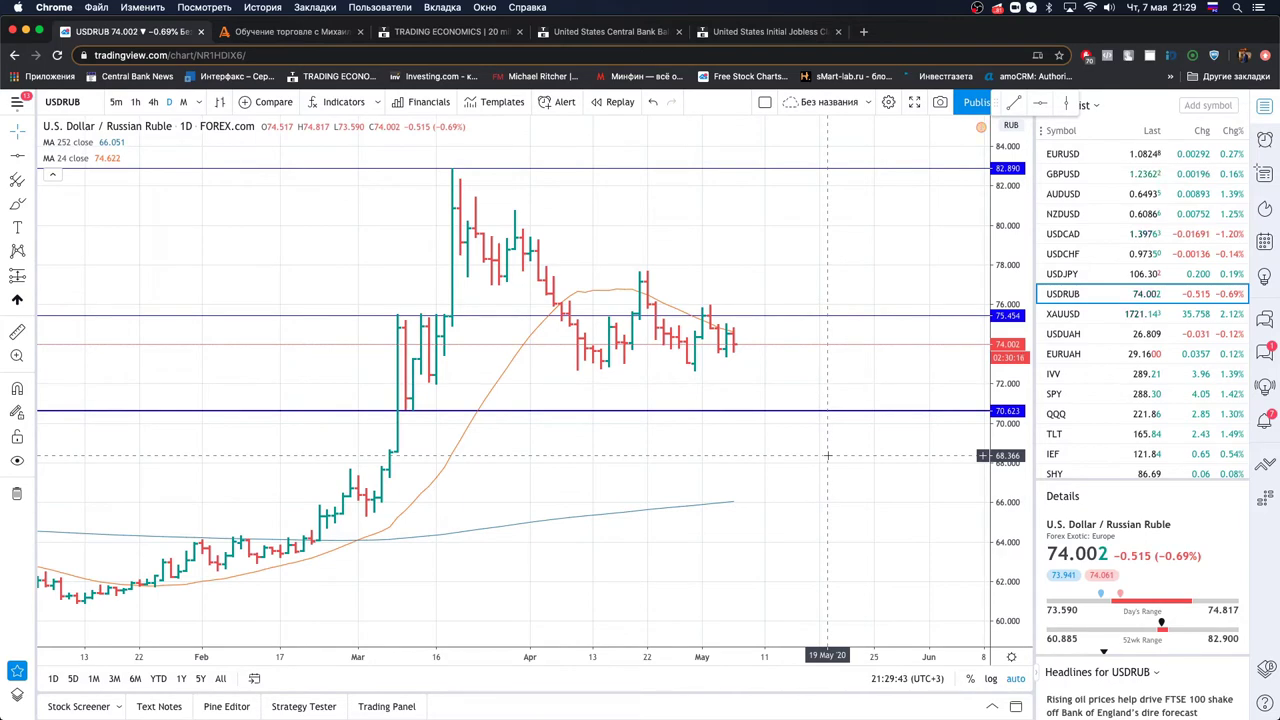
- Return to Excel and change the currency matrix date in cell Q2 of the Обзор рынка sheet to 07.05.2020
{"action": "key", "text": "ctrl+Left"}
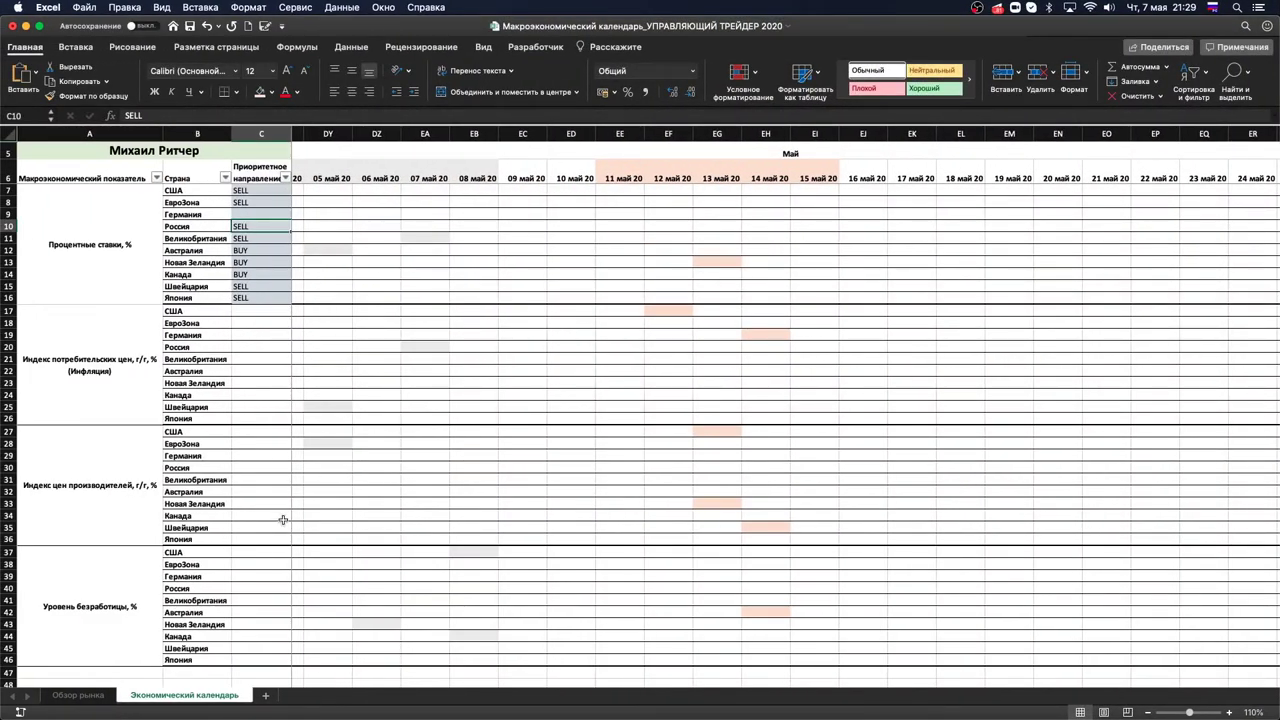
{"action": "left_click", "coordinate": [78, 695]}
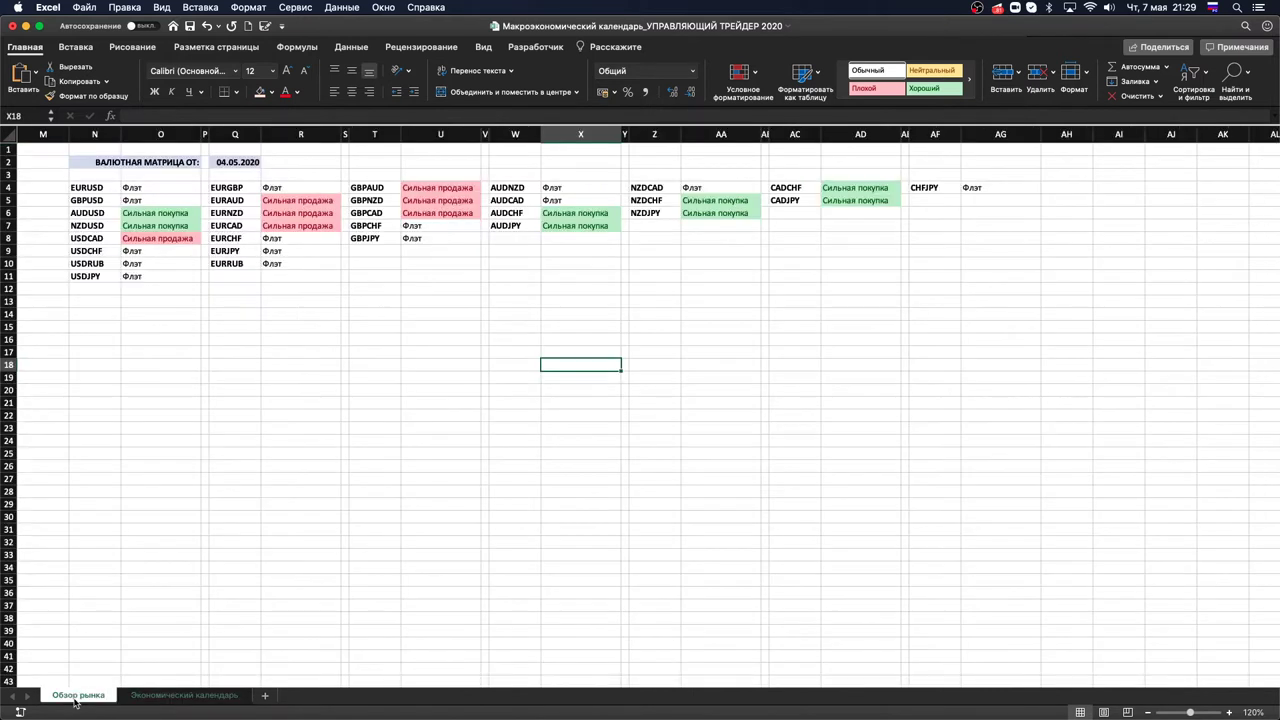
{"action": "left_click", "coordinate": [297, 386]}
{"action": "left_click", "coordinate": [242, 164]}
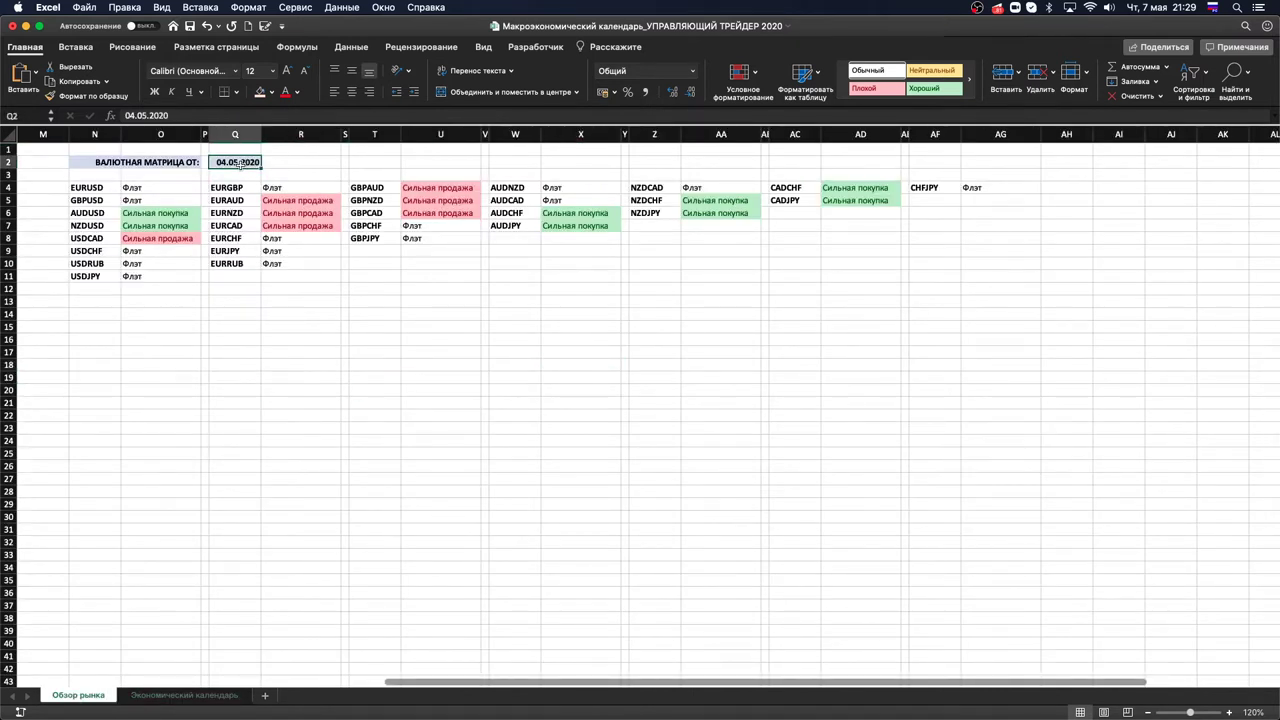
{"action": "key", "text": "F2"}
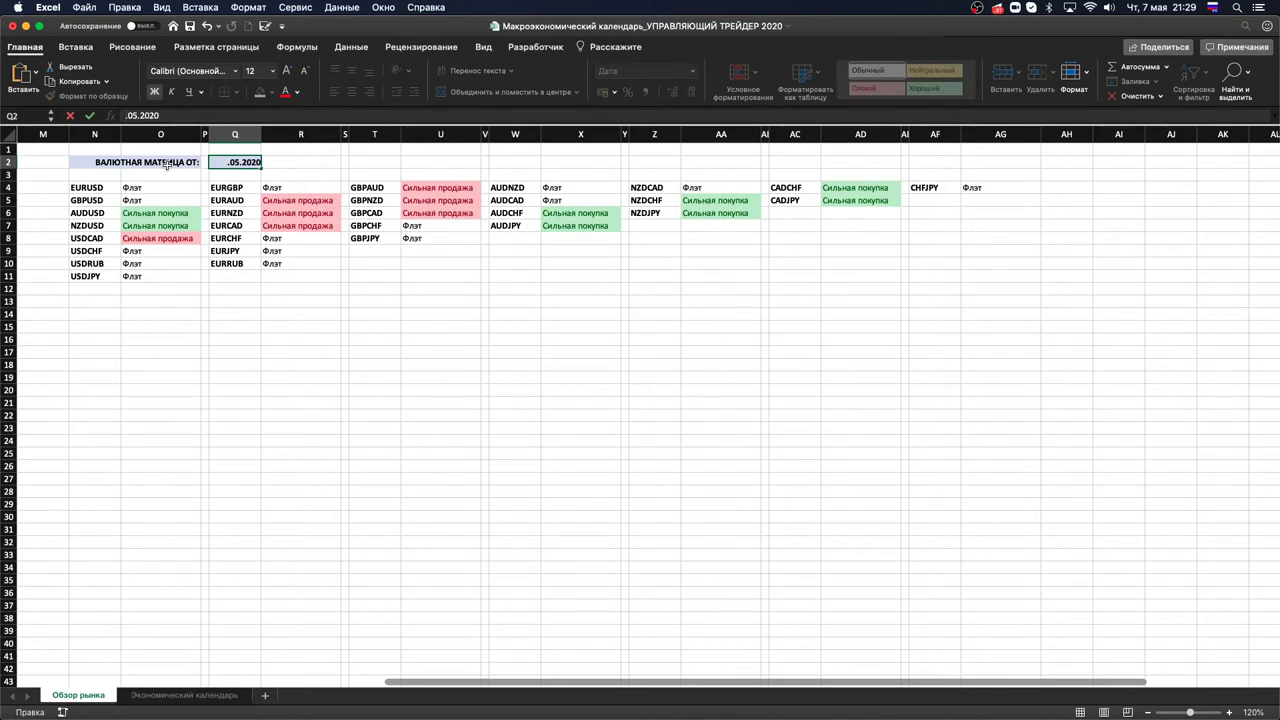
{"action": "type", "text": "07"}
{"action": "key", "text": "Return"}
- Select the whole currency matrix, range N4:AG11, on the Обзор рынка sheet
{"action": "left_click", "coordinate": [423, 299]}
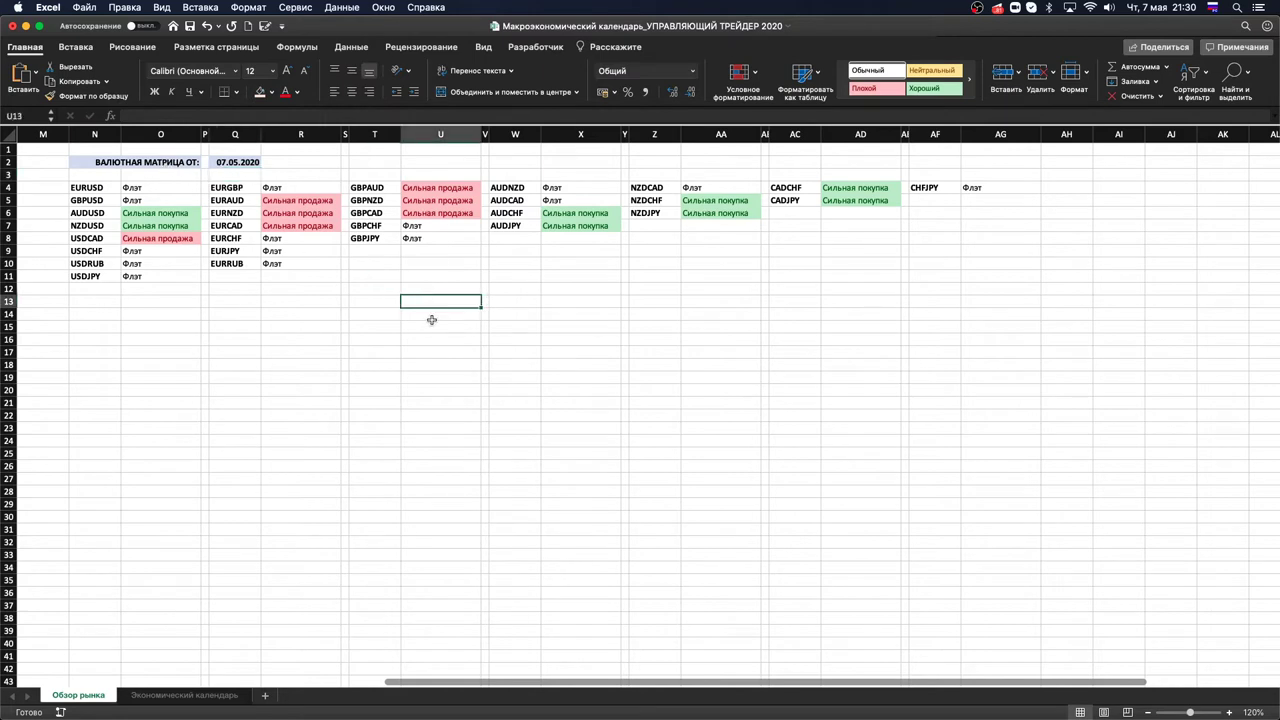
{"action": "left_click", "coordinate": [737, 310]}
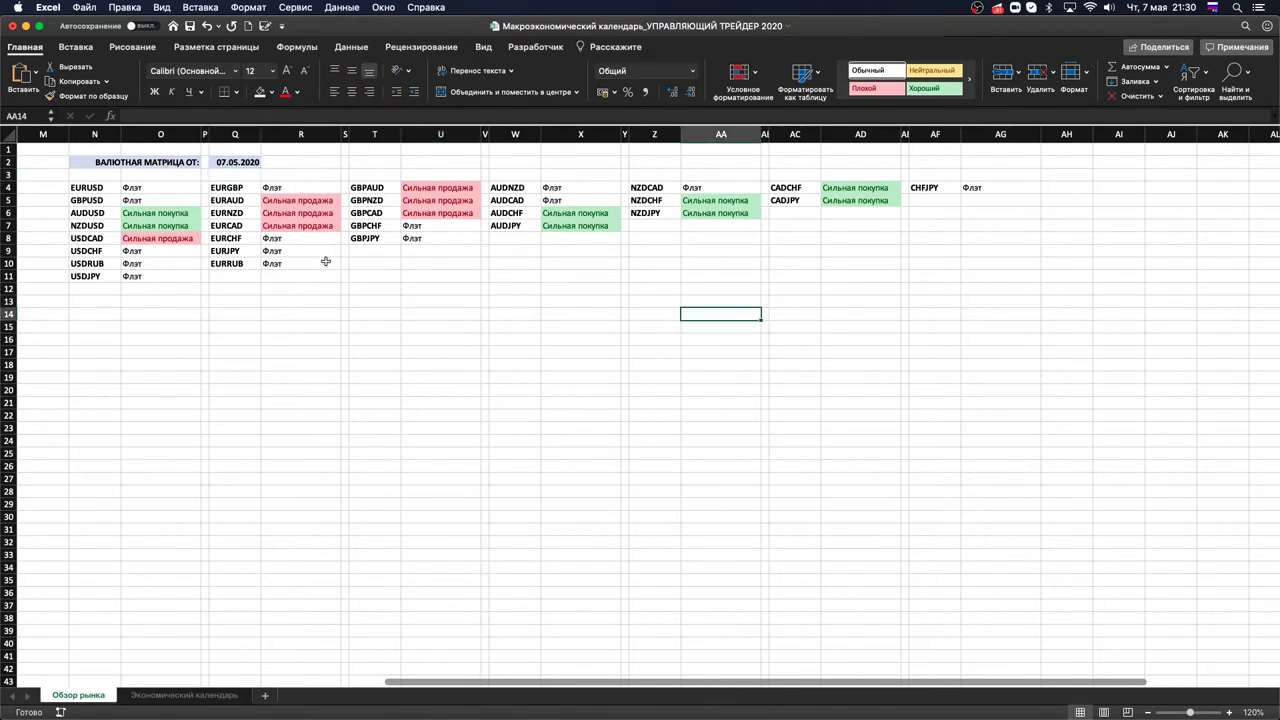
{"action": "left_click_drag", "start_coordinate": [90, 192], "coordinate": [1030, 280]}
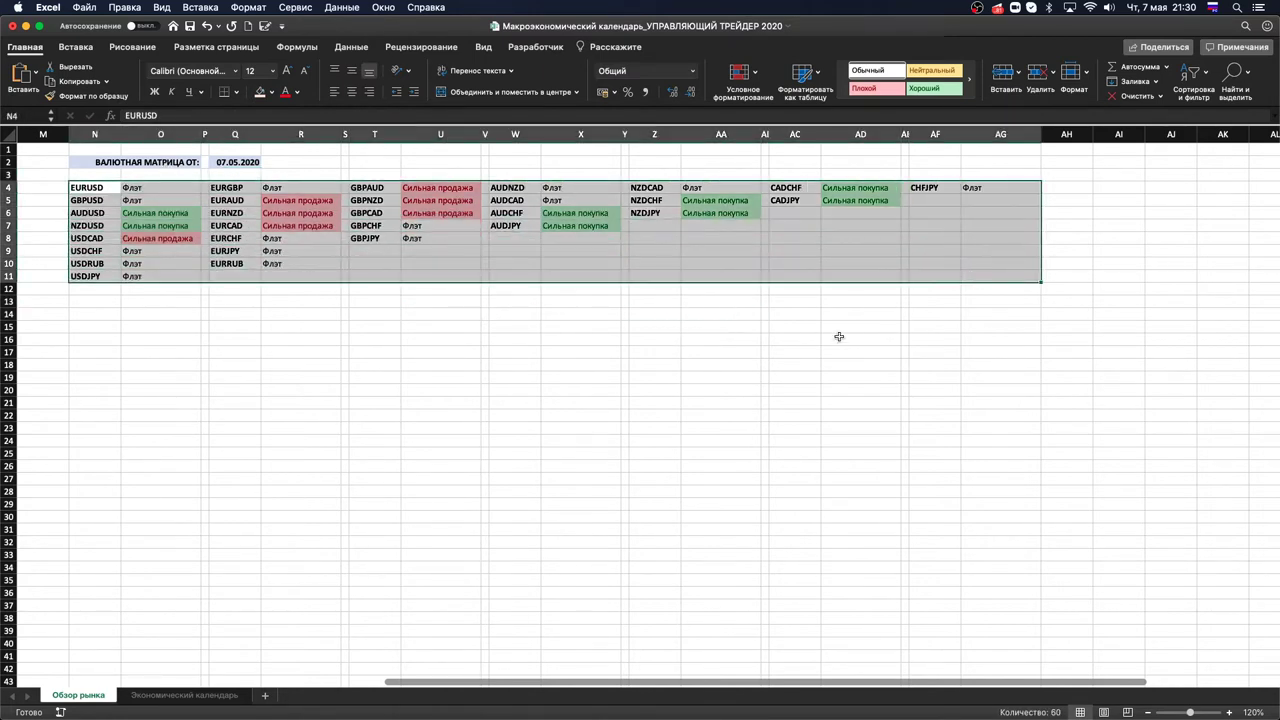
- Switch from Excel to the MetaTrader terminal and display the EURUSD daily chart
{"action": "left_click", "coordinate": [776, 349]}
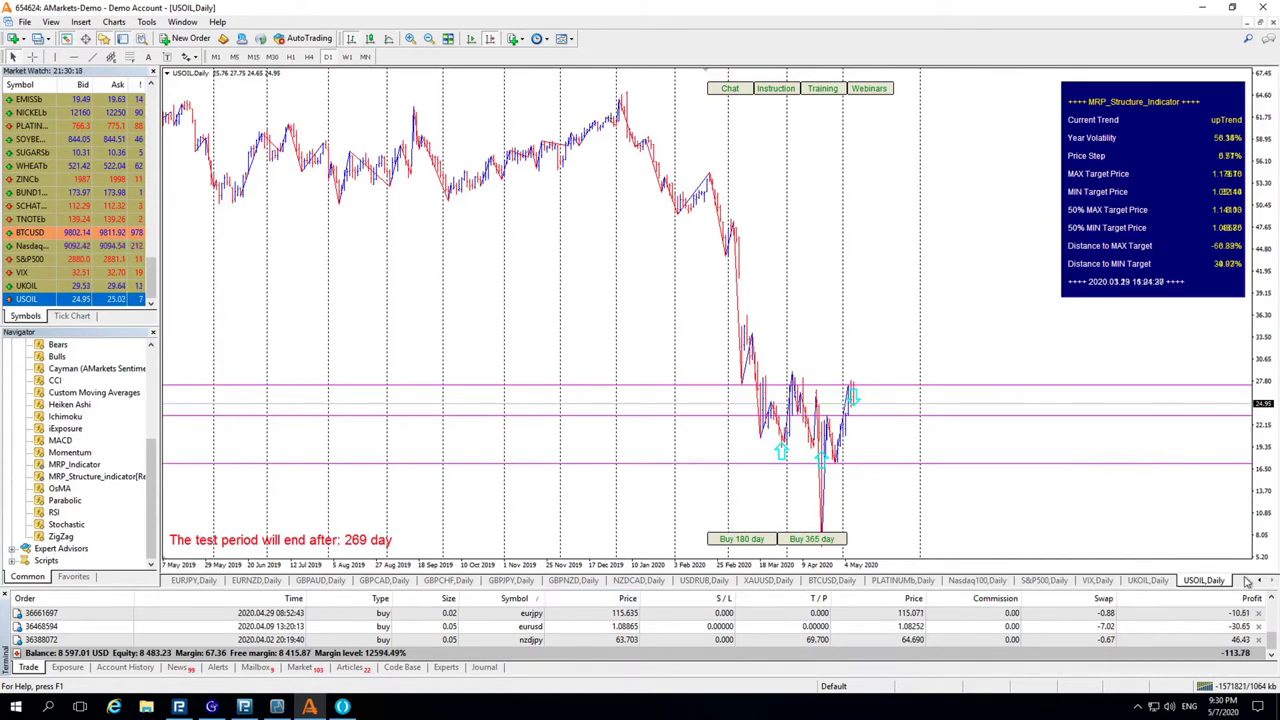
{"action": "left_click", "coordinate": [1259, 583]}
{"action": "left_click", "coordinate": [1259, 583]}
{"action": "left_click", "coordinate": [1259, 583]}
{"action": "left_click", "coordinate": [1259, 583]}
{"action": "left_click", "coordinate": [1259, 583]}
{"action": "left_click", "coordinate": [1259, 583]}
{"action": "left_click", "coordinate": [1259, 583]}
{"action": "left_click", "coordinate": [1259, 583]}
{"action": "left_click", "coordinate": [1259, 583]}
{"action": "left_click", "coordinate": [1259, 583]}
{"action": "left_click", "coordinate": [1259, 583]}
{"action": "left_click", "coordinate": [1259, 583]}
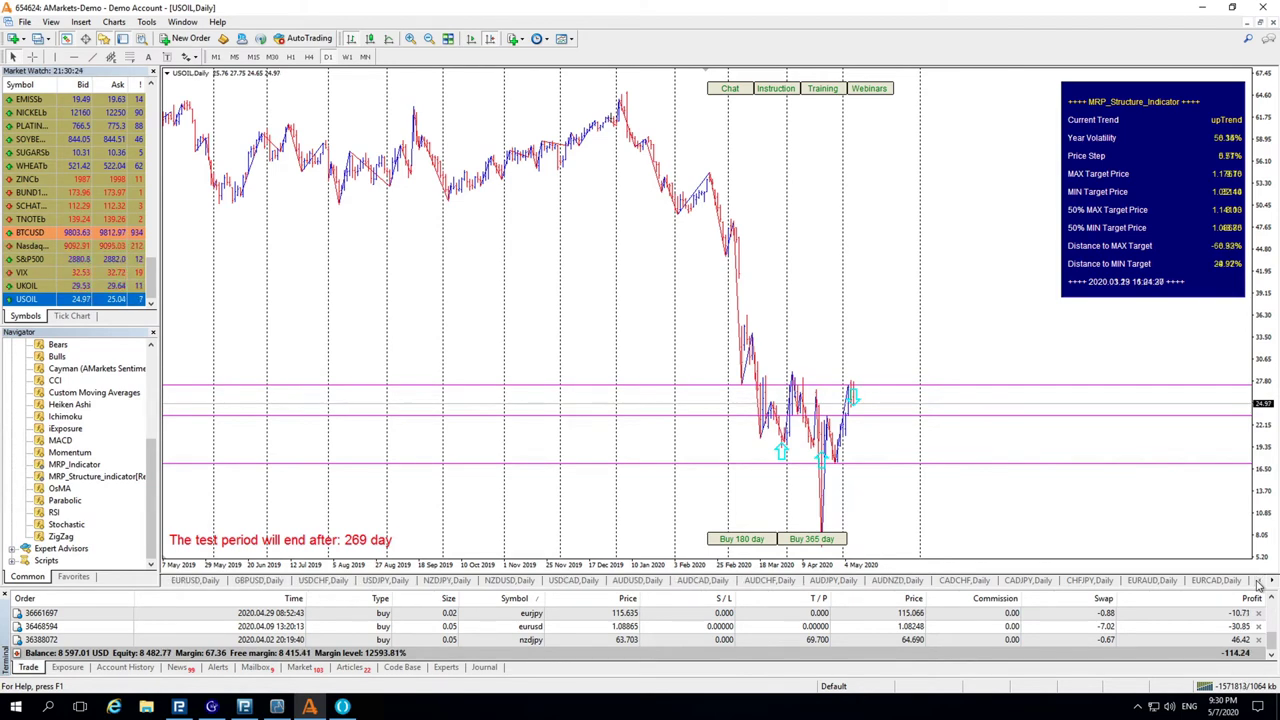
{"action": "left_click", "coordinate": [193, 581]}
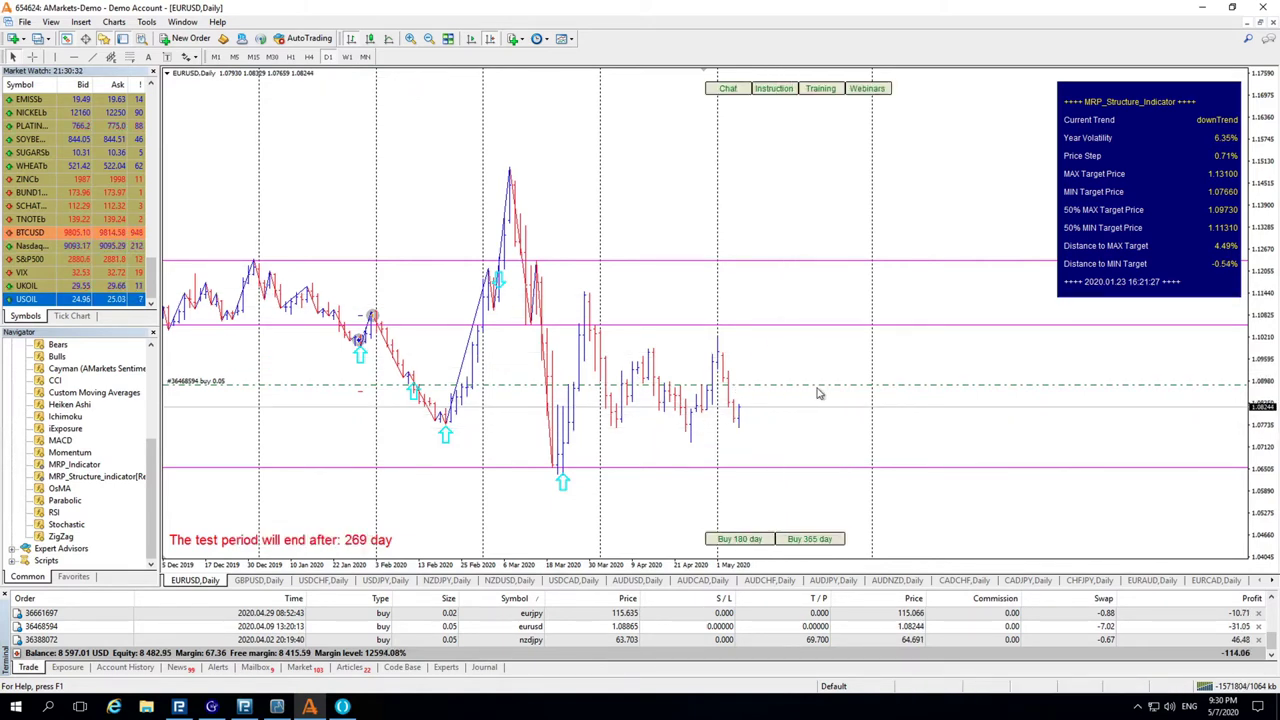
- Display the GBPUSD daily chart and examine the latest price against the horizontal levels with the crosshair
{"action": "left_click", "coordinate": [264, 581]}
{"action": "middle_click", "coordinate": [790, 336]}
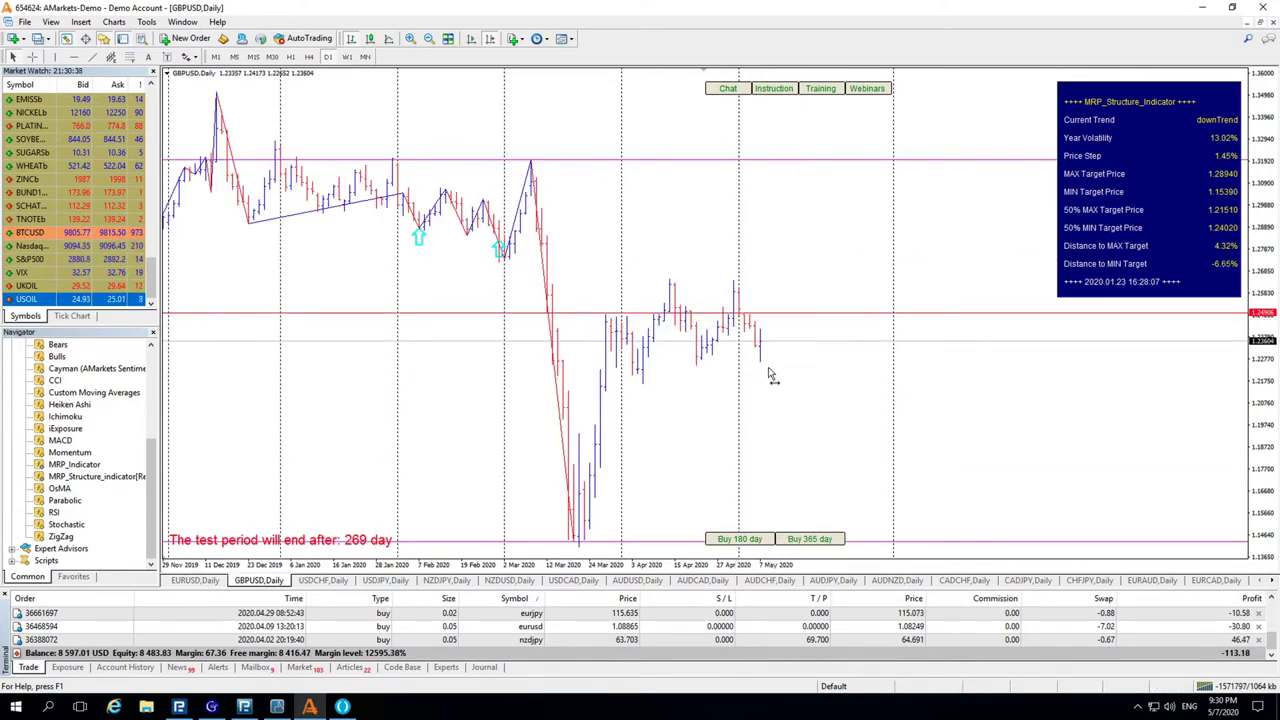
{"action": "scroll", "coordinate": [771, 371], "scroll_direction": "down", "scroll_amount": 3}
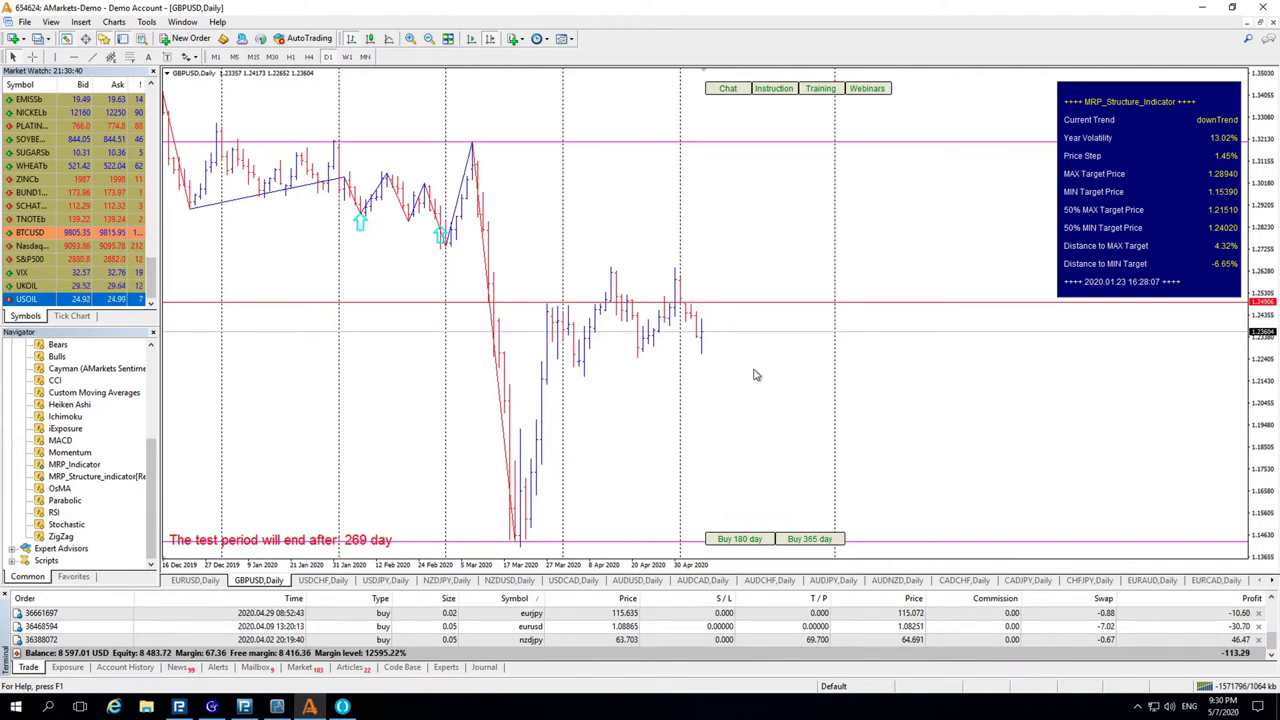
{"action": "middle_click", "coordinate": [734, 368]}
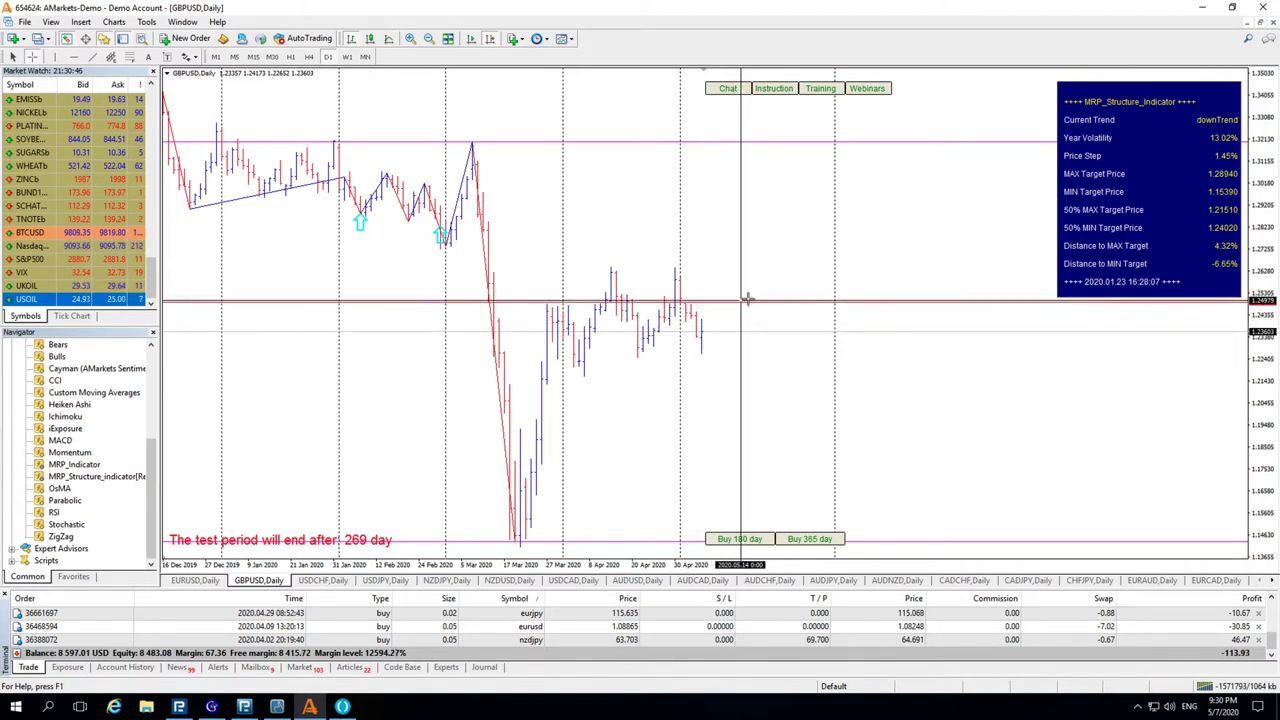
{"action": "left_click", "coordinate": [778, 340]}
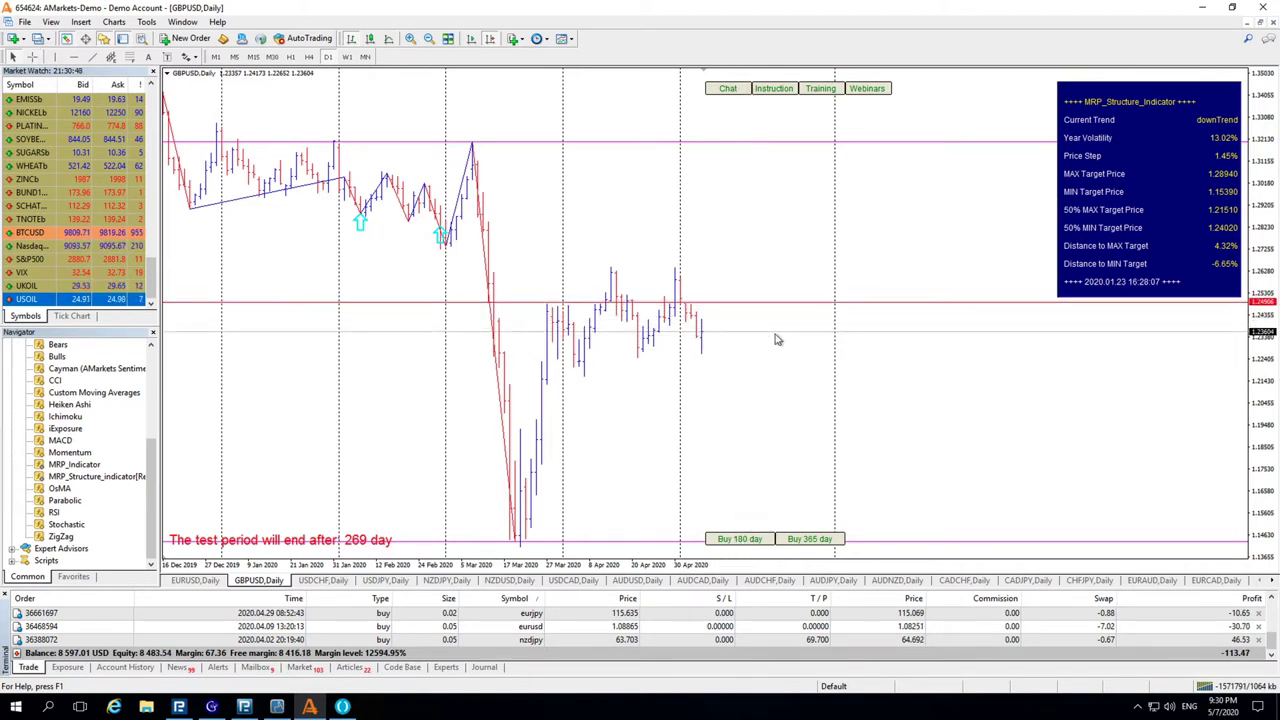
{"action": "middle_click", "coordinate": [735, 317]}
{"action": "left_click", "coordinate": [808, 146]}
- View the USDCHF daily chart, and examine the latest USDJPY daily bars against the horizontal levels with the crosshair
{"action": "left_click", "coordinate": [343, 580]}
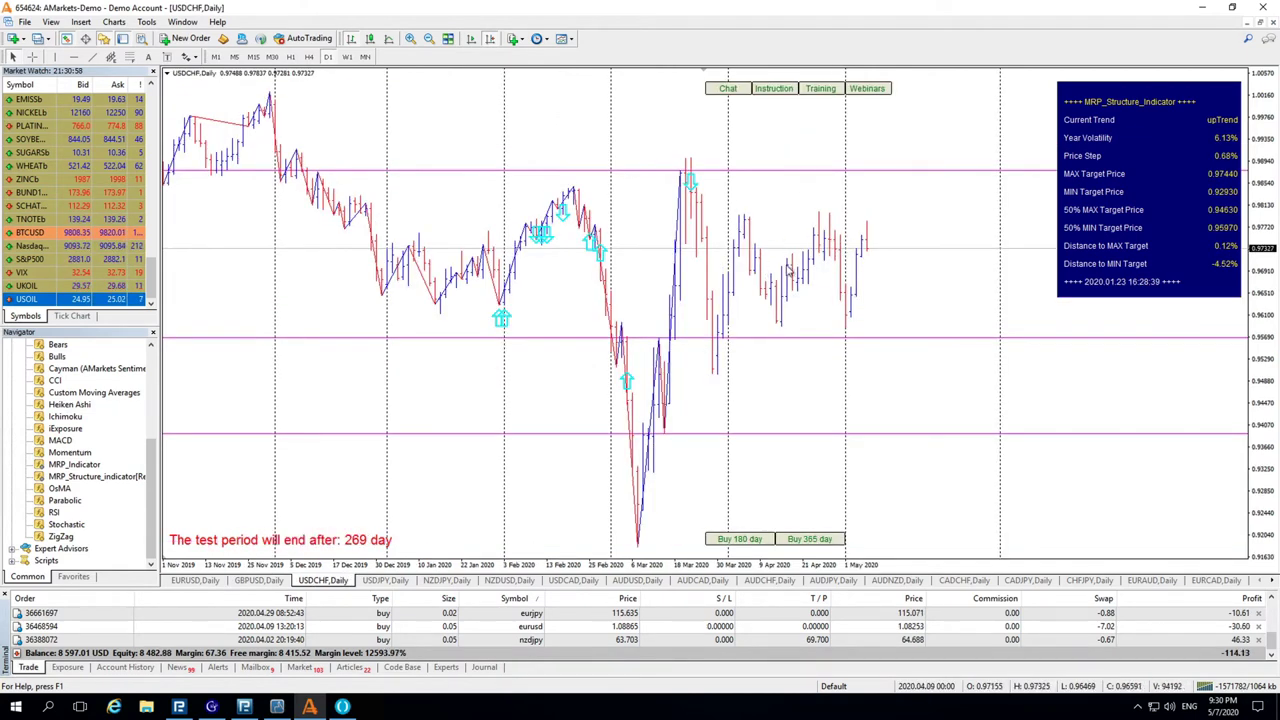
{"action": "left_click", "coordinate": [399, 584]}
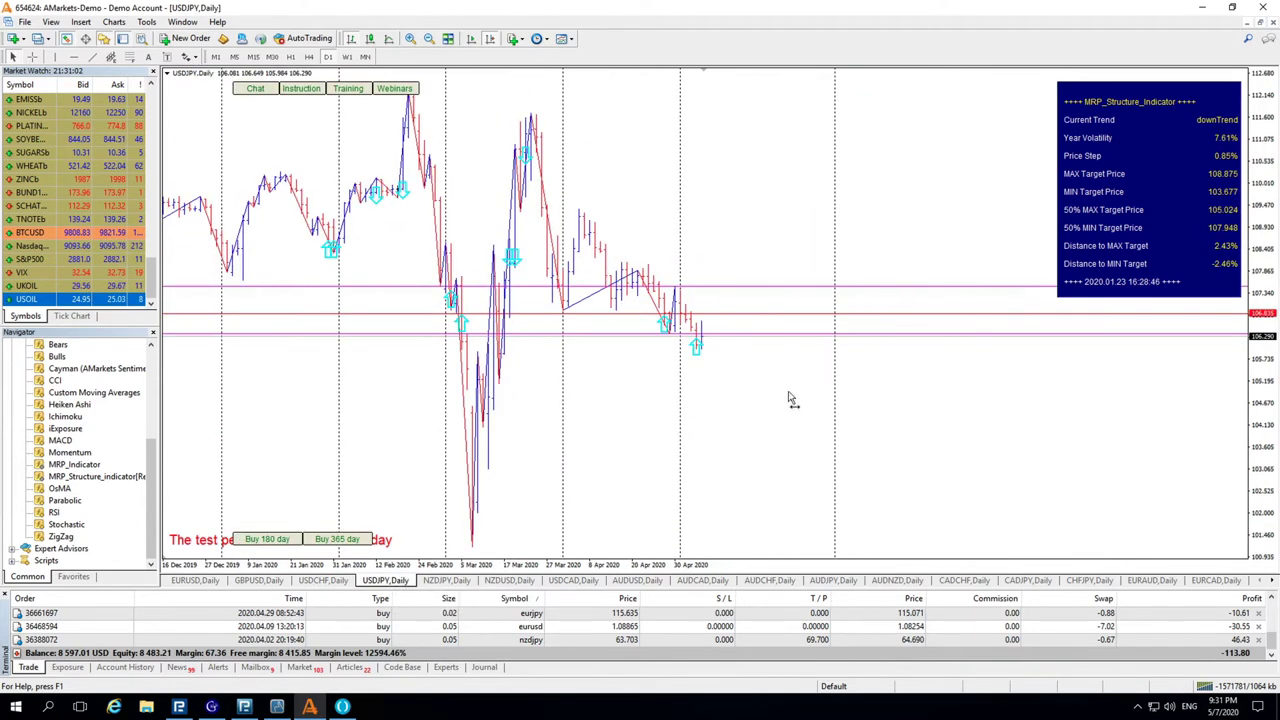
{"action": "key", "text": "plus"}
{"action": "key", "text": "plus"}
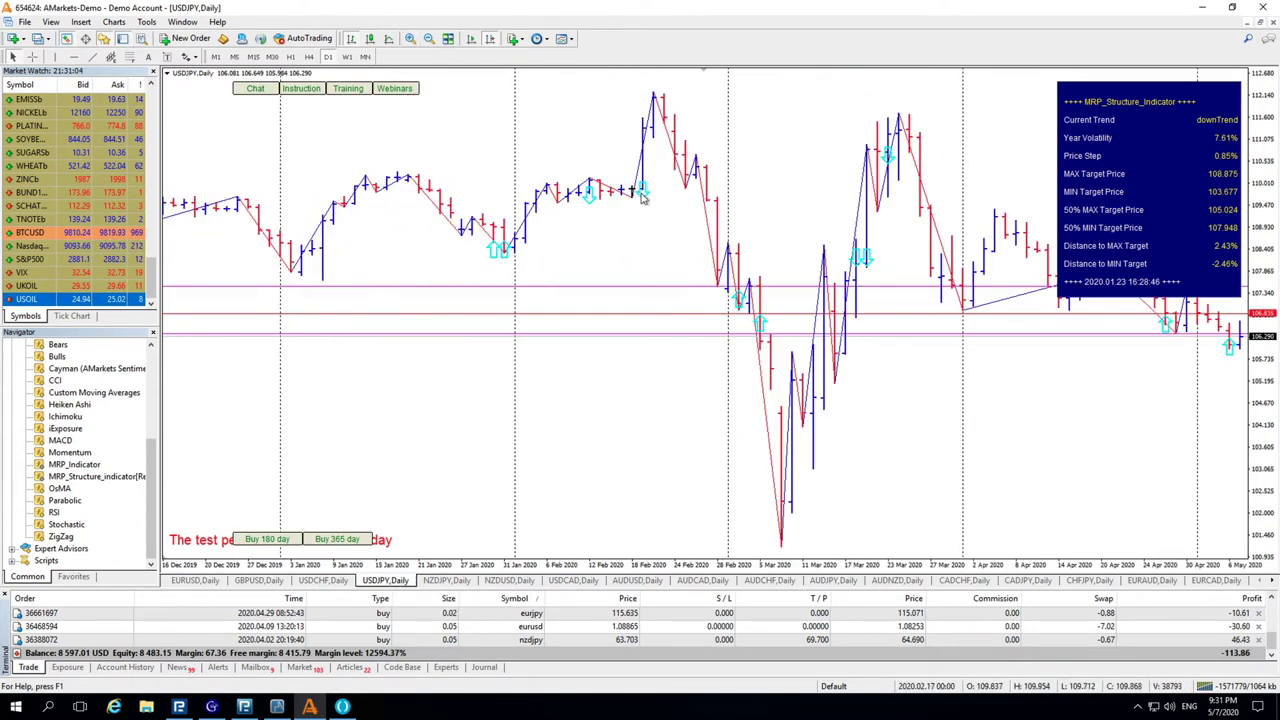
{"action": "middle_click", "coordinate": [745, 385]}
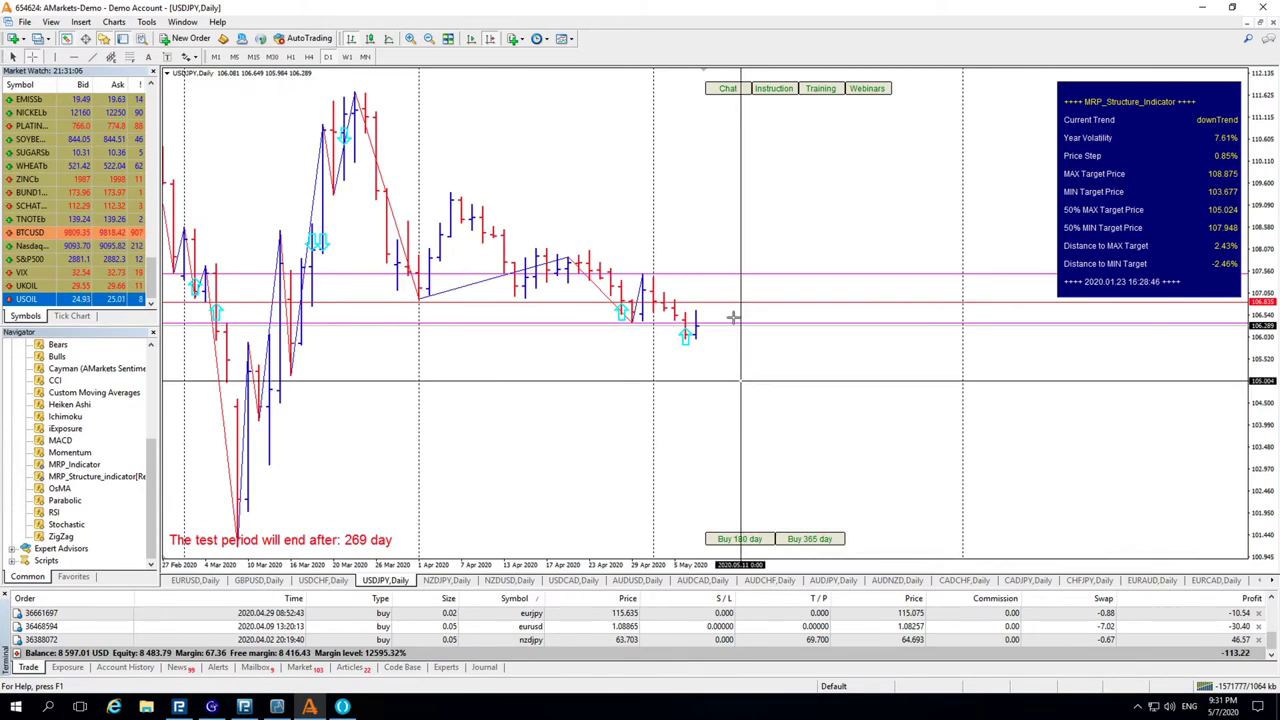
{"action": "middle_click", "coordinate": [726, 325]}
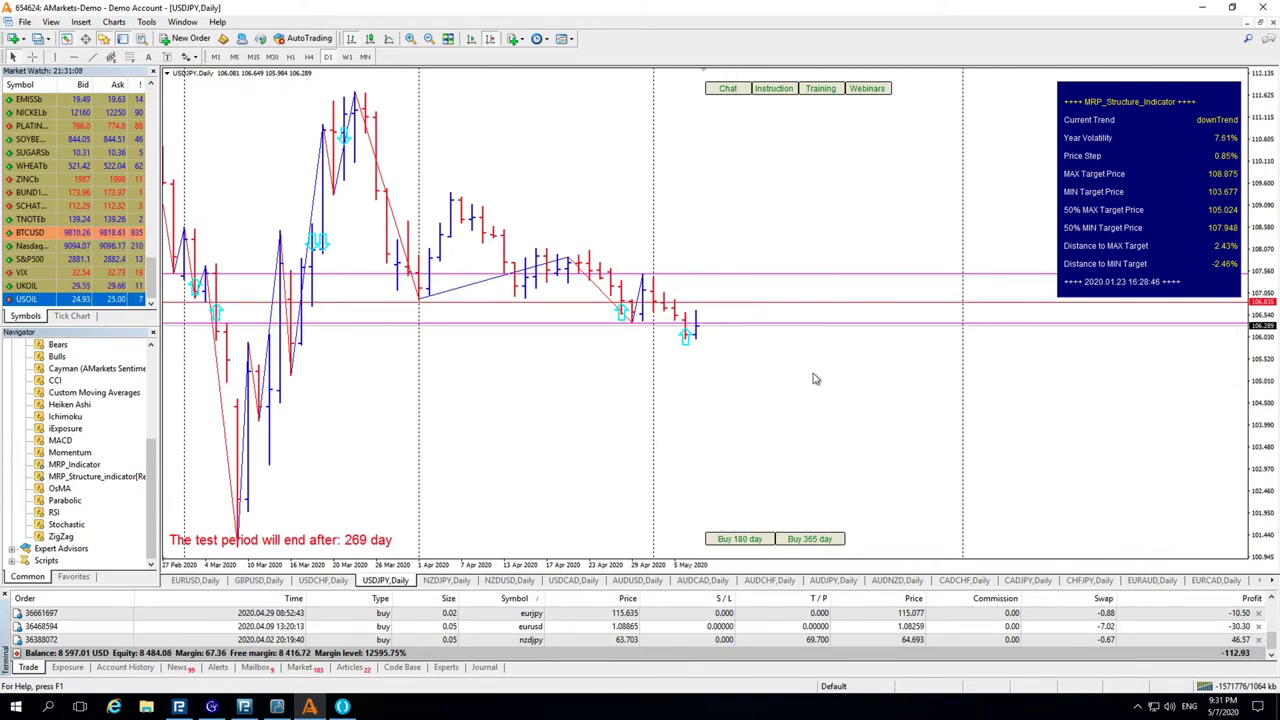
{"action": "left_click", "coordinate": [429, 38]}
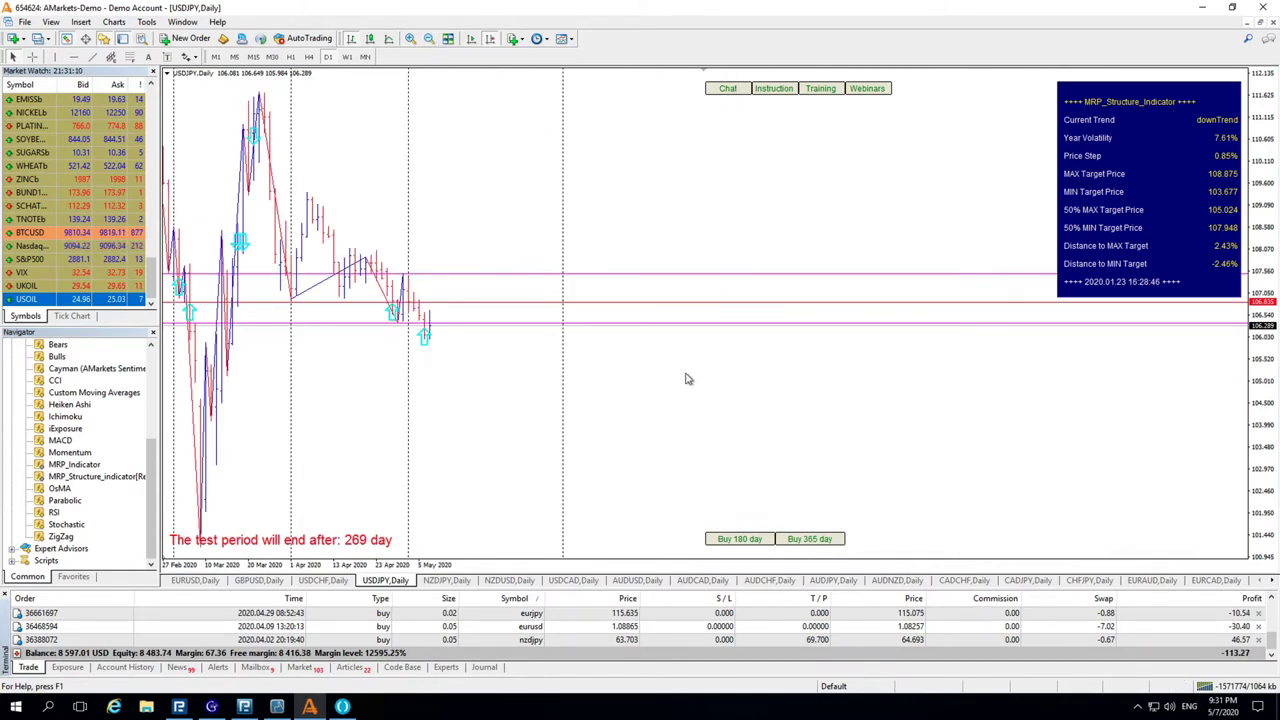
{"action": "key", "text": "minus"}
{"action": "scroll", "coordinate": [760, 380], "scroll_direction": "down", "scroll_amount": 2}
{"action": "middle_click", "coordinate": [776, 355]}
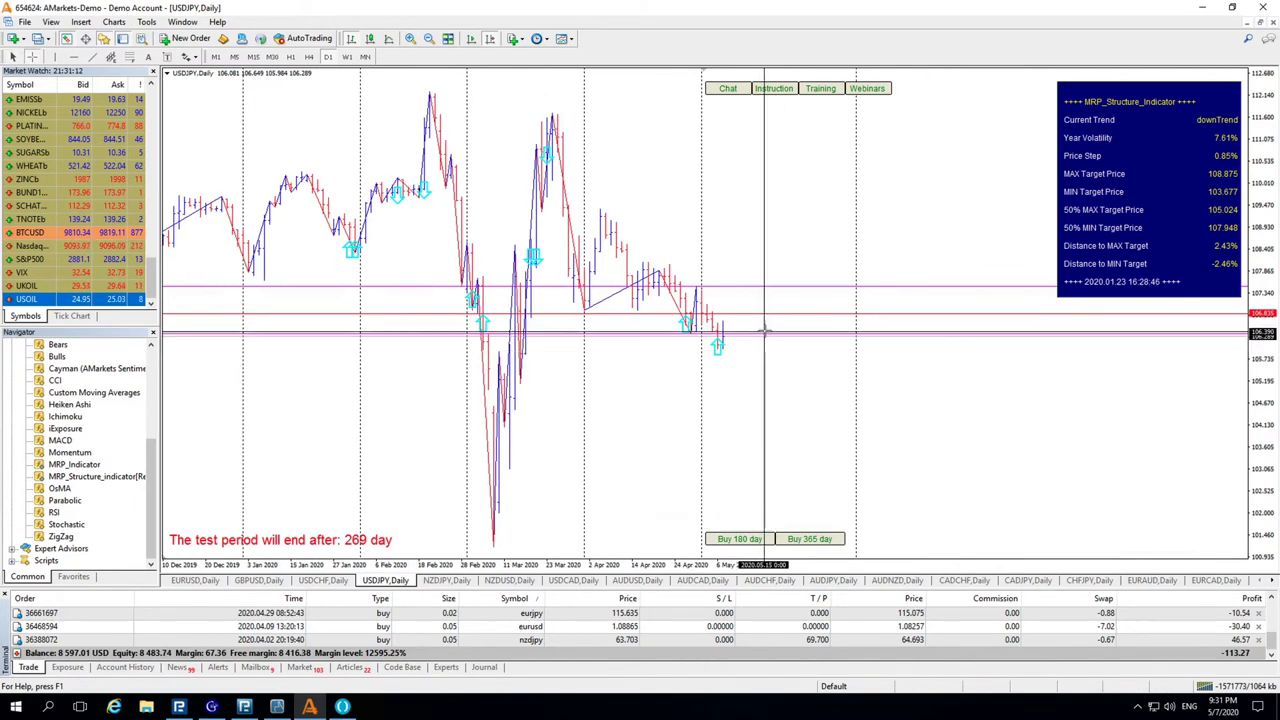
- Place an instant-execution buy order on USDJPY with a volume of 0.05
{"action": "left_click", "coordinate": [188, 38]}
{"action": "left_click", "coordinate": [456, 195]}
{"action": "left_click", "coordinate": [456, 195]}
{"action": "key", "text": "BackSpace"}
{"action": "type", "text": "5"}
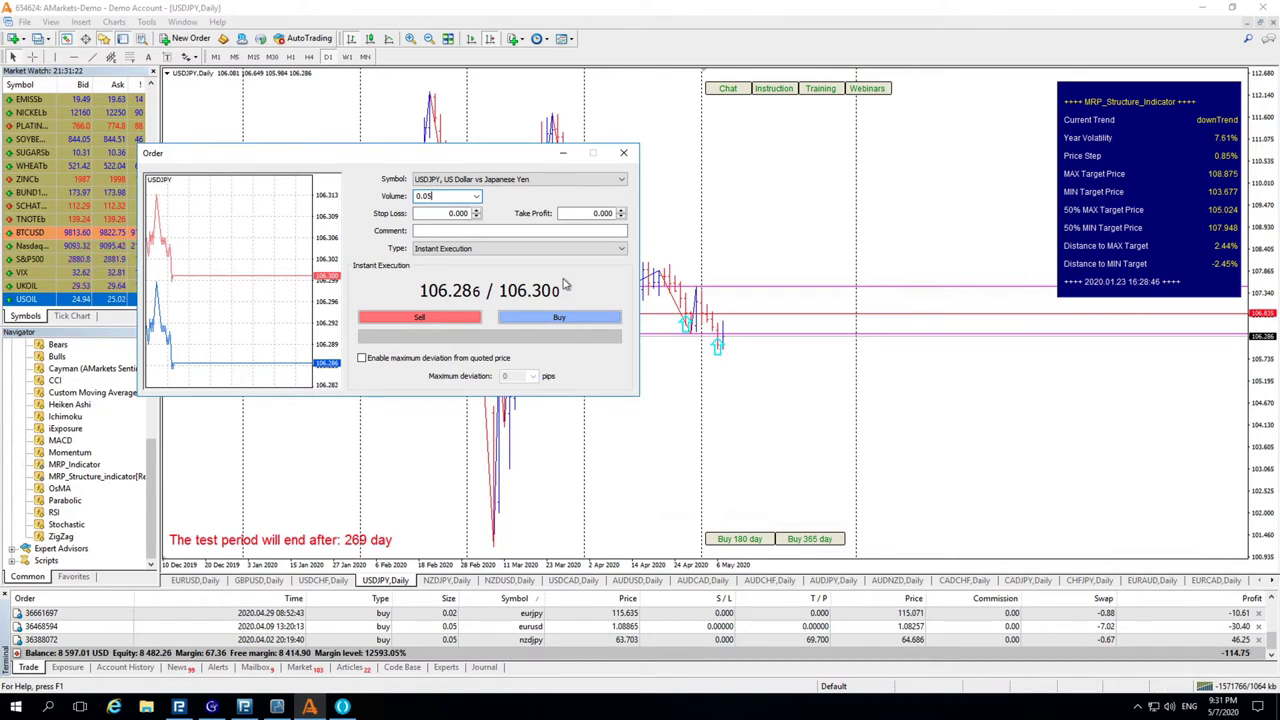
{"action": "left_click", "coordinate": [557, 317]}
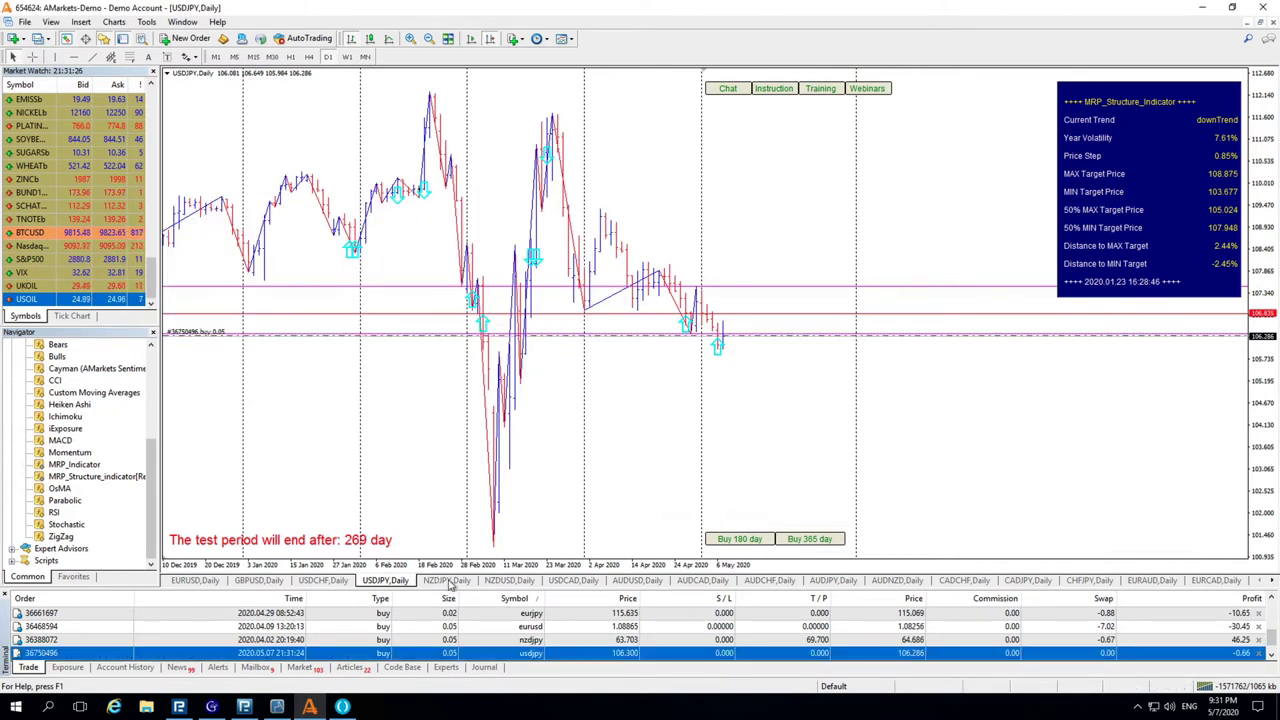
- Display the NZDJPY daily chart and examine the latest price with the crosshair
{"action": "left_click", "coordinate": [447, 581]}
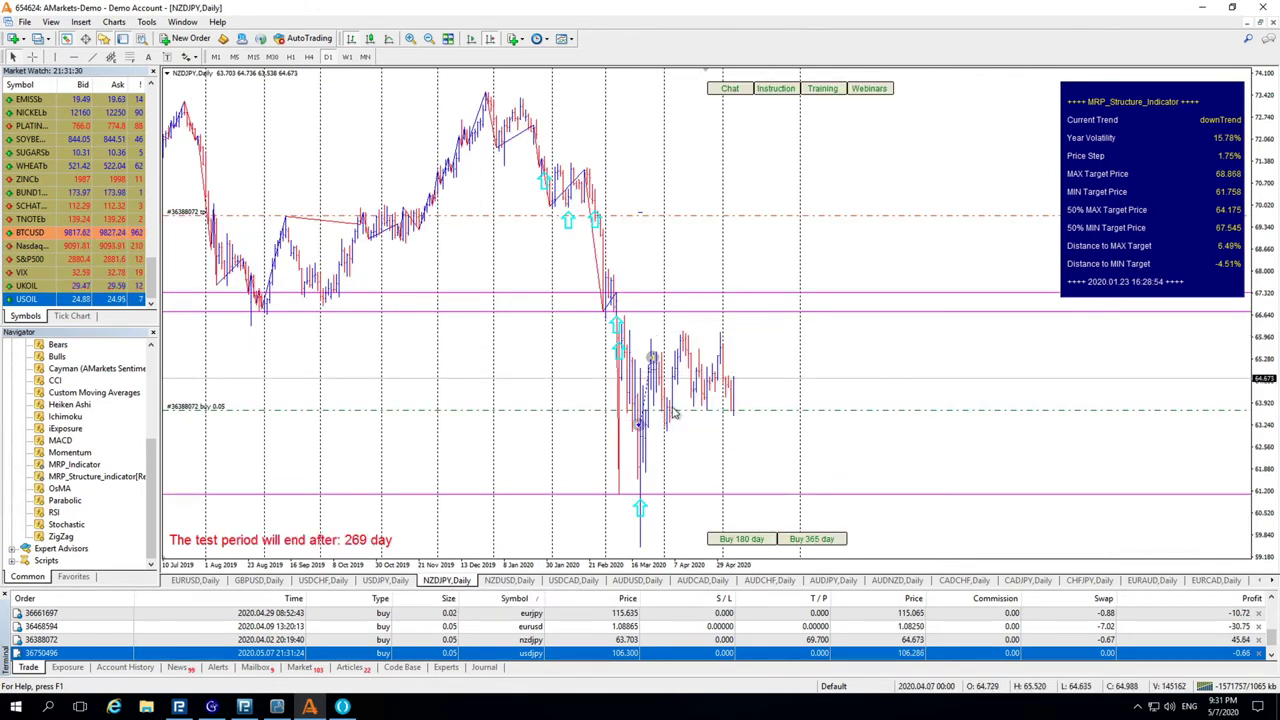
{"action": "middle_click", "coordinate": [752, 380]}
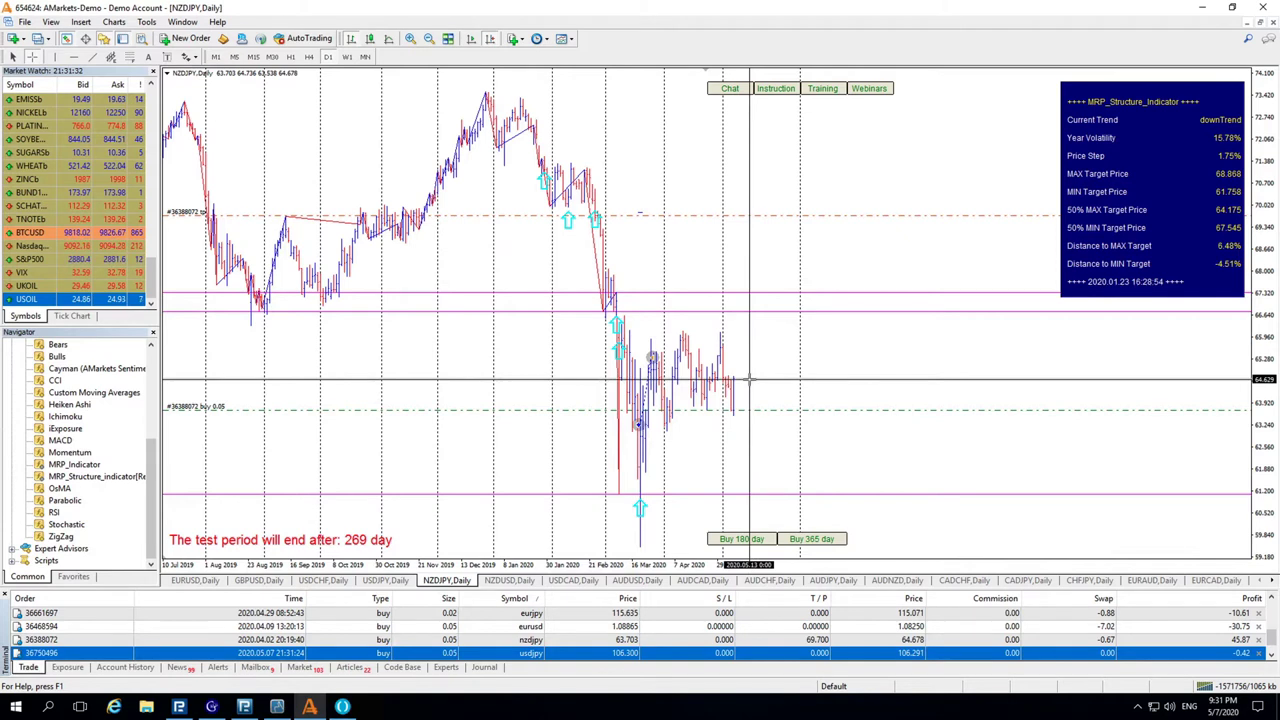